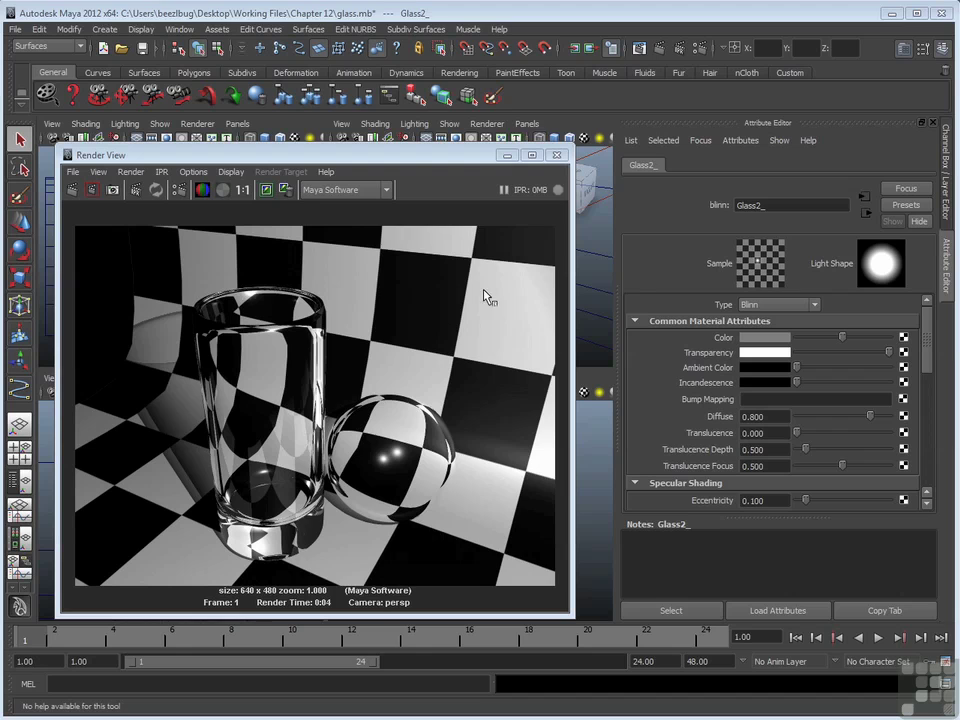
In Render Settings, change Render Using to mental ray.
left_click(704, 47)
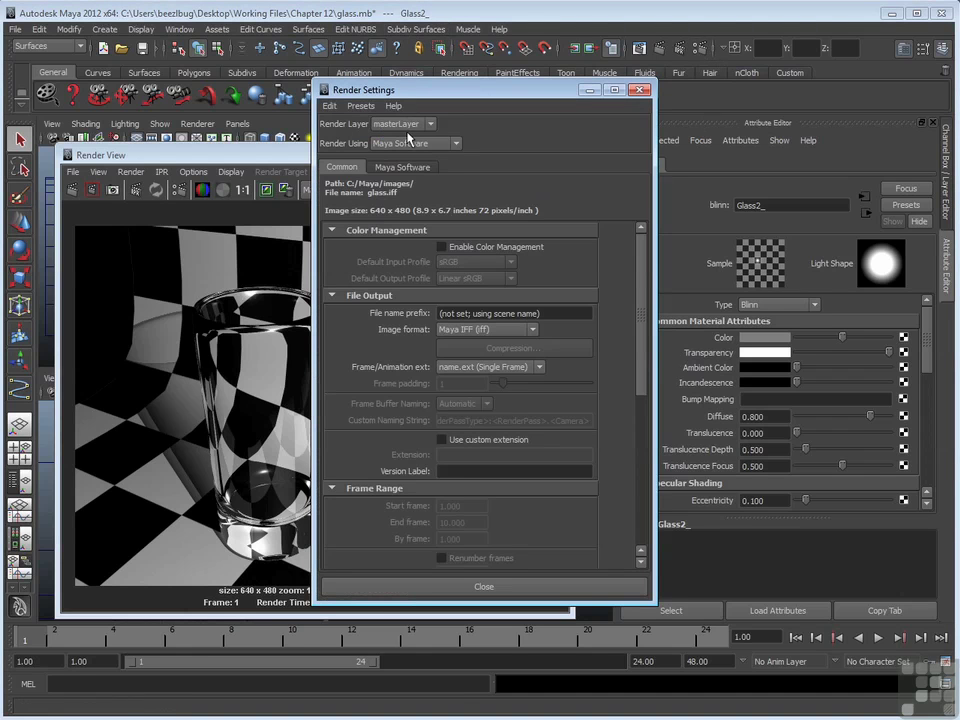
left_click(434, 144)
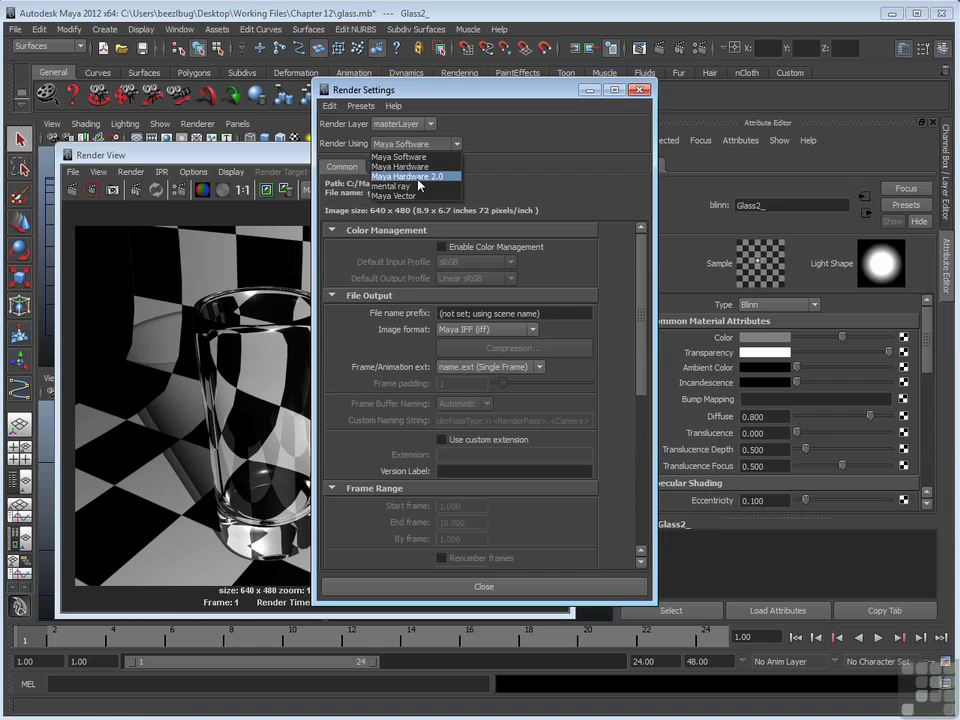
left_click(418, 186)
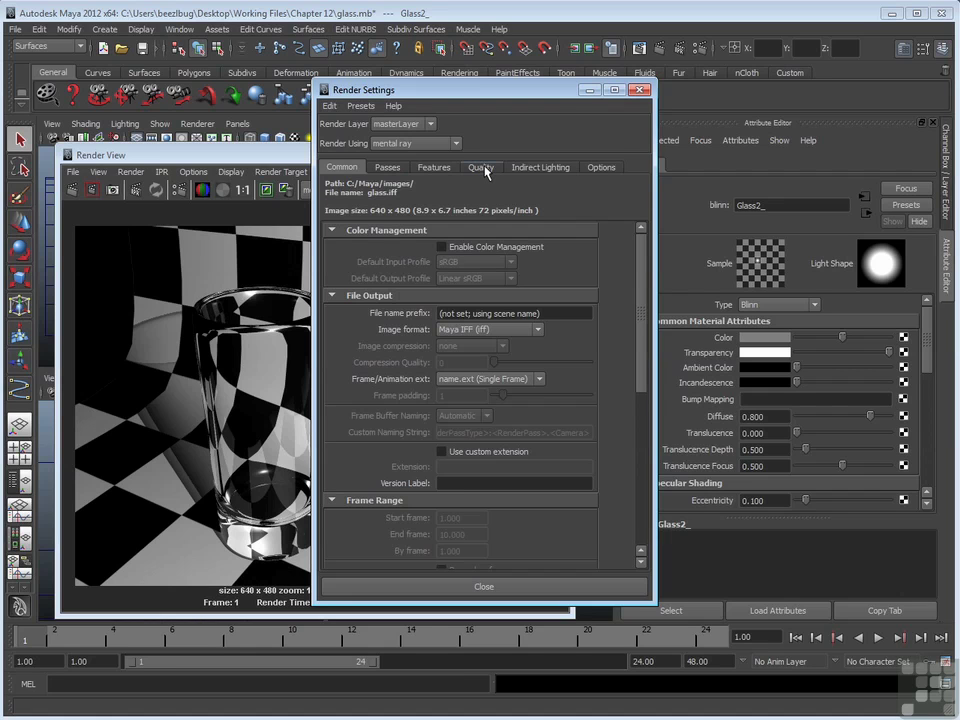
Under Quality > Raytracing, set Max Trace Depth to 8 and Reflections and Refractions to 10.
left_click(481, 167)
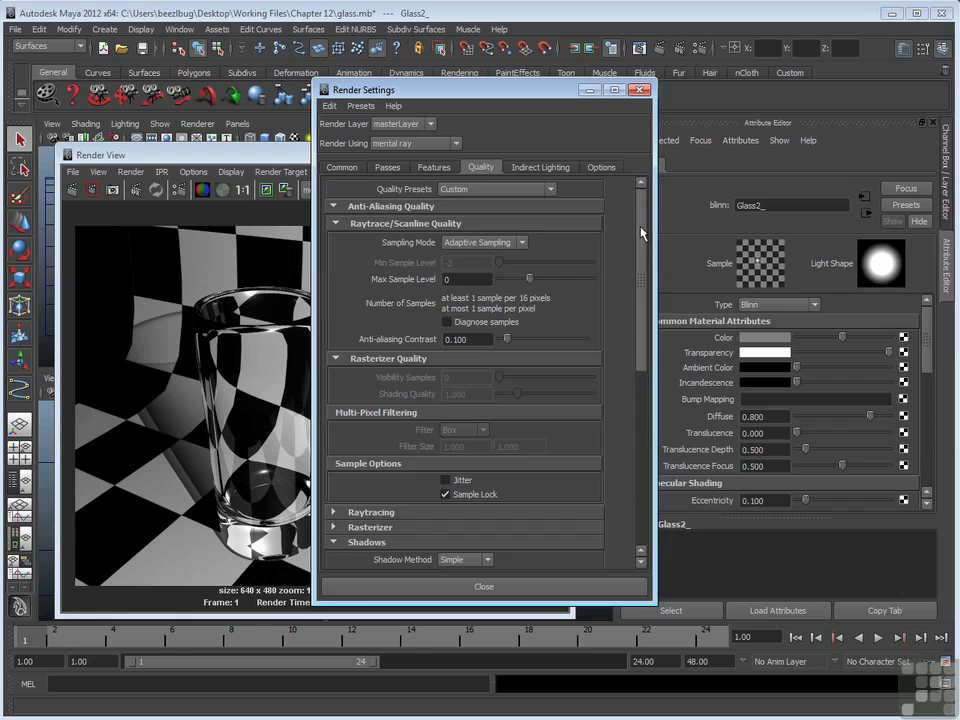
scroll(641, 233, "down", 5)
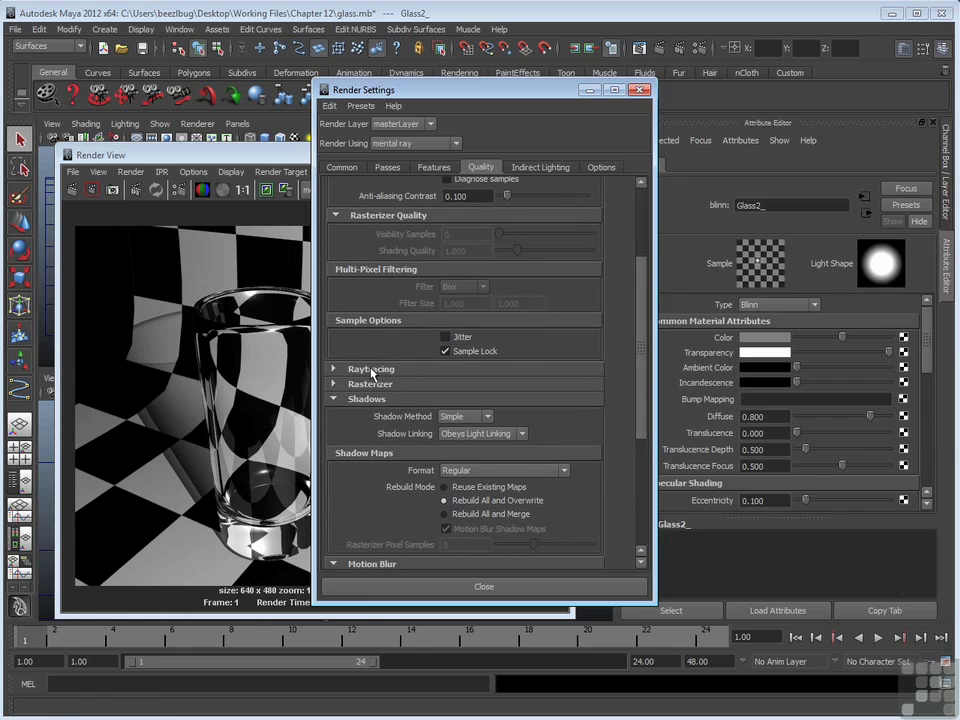
left_click(371, 370)
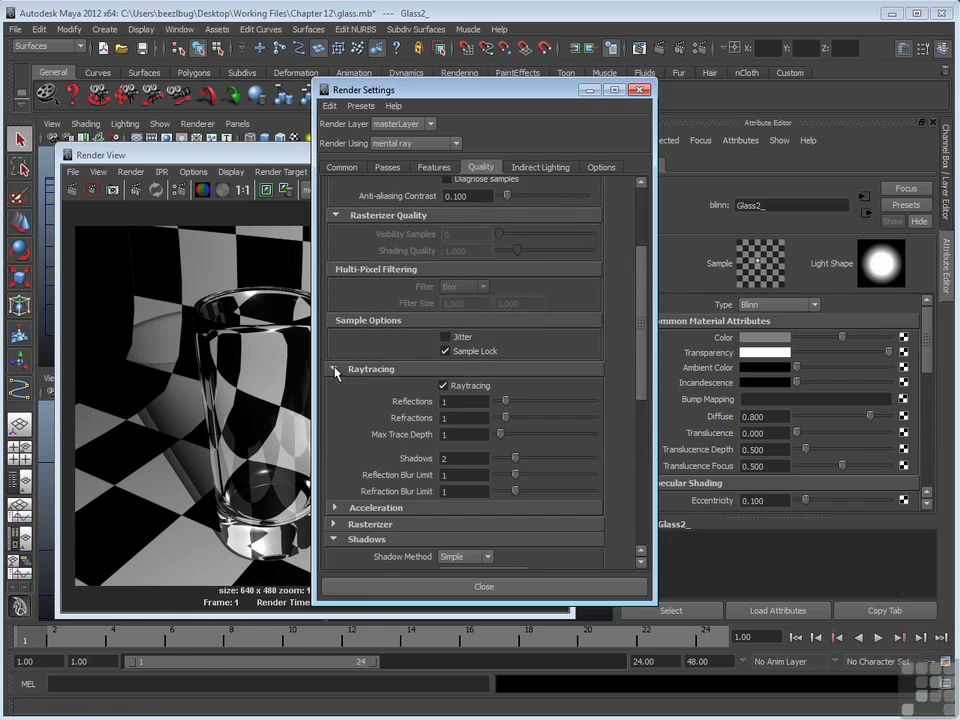
double_click(441, 434)
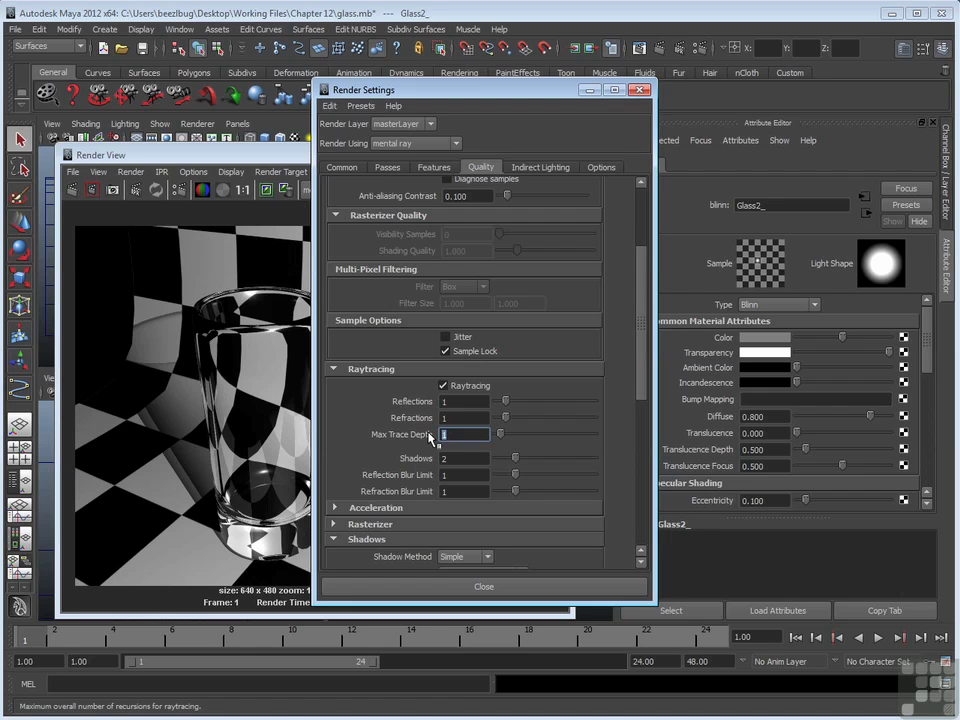
key("BackSpace")
type("8")
key("Tab")
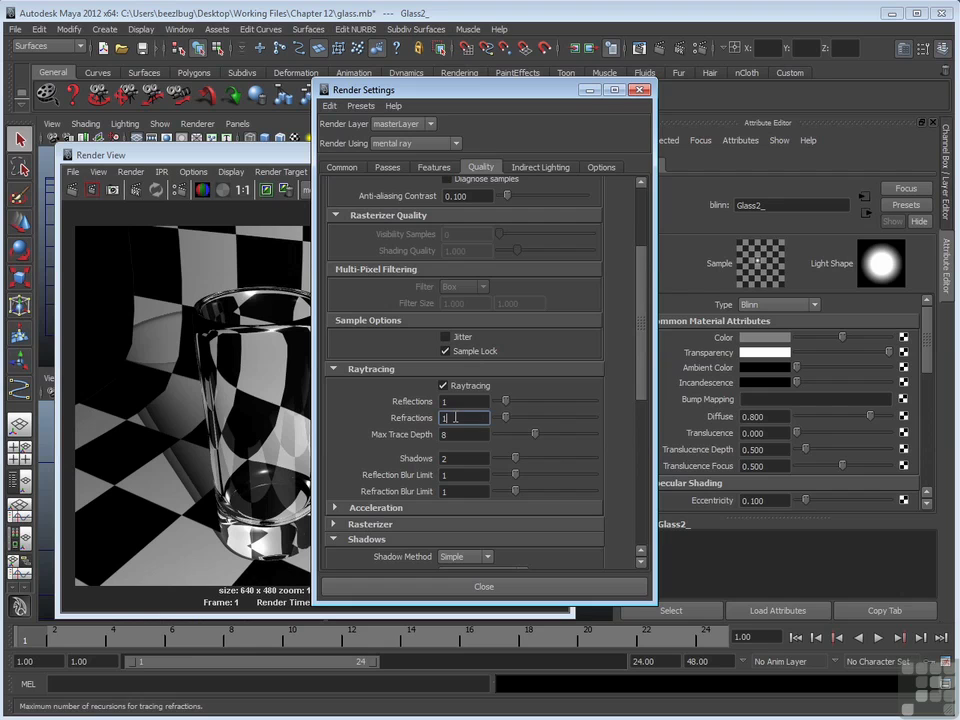
left_click_drag(506, 403, 594, 401)
left_click_drag(506, 417, 594, 417)
Re-render the glass in mental ray, then use Custom Sampling with min level 0 and max 2.
left_click(640, 90)
left_click(72, 190)
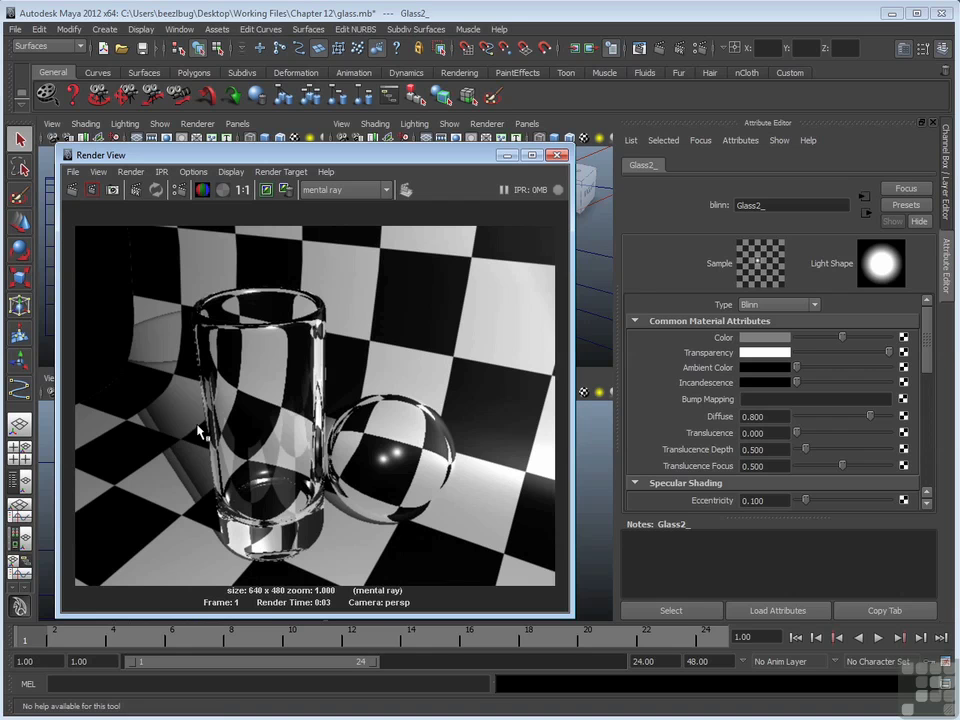
left_click(702, 50)
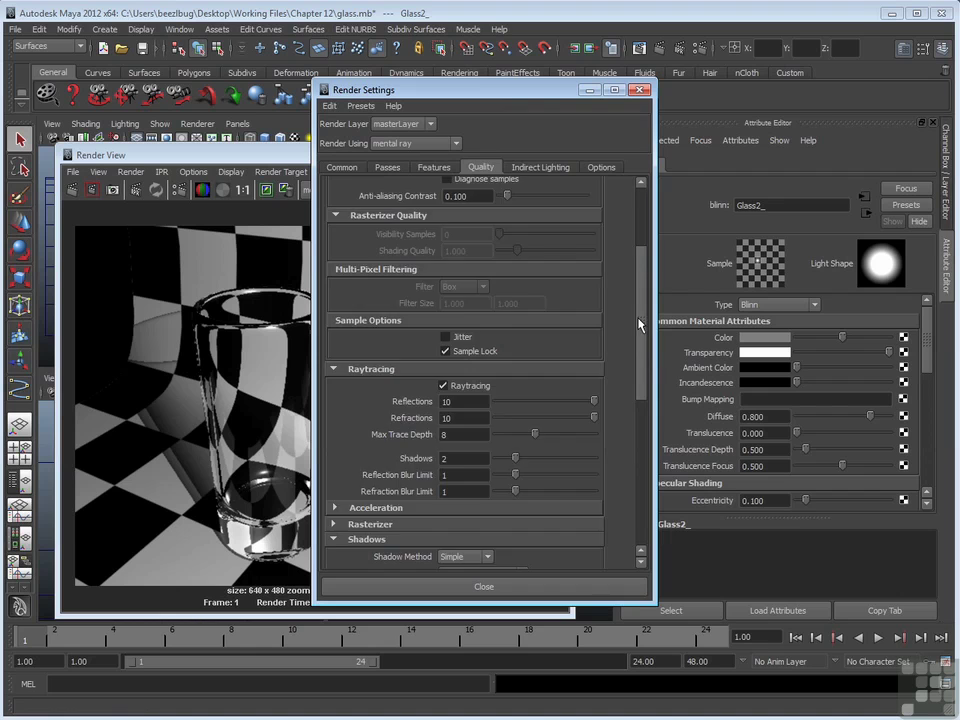
left_click_drag(639, 326, 650, 213)
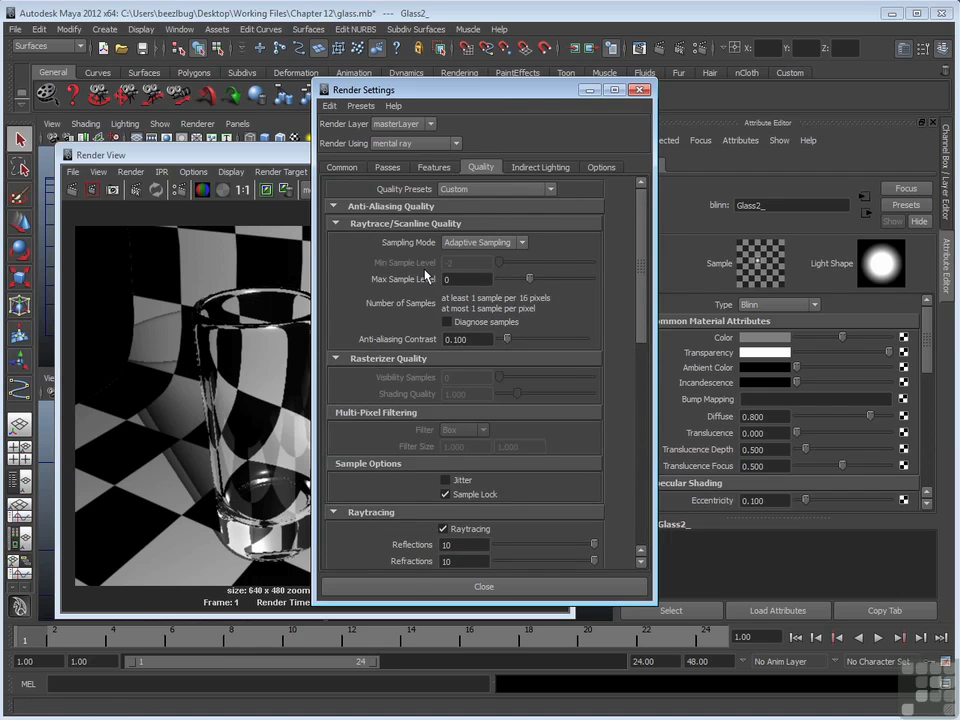
left_click(522, 242)
left_click(474, 275)
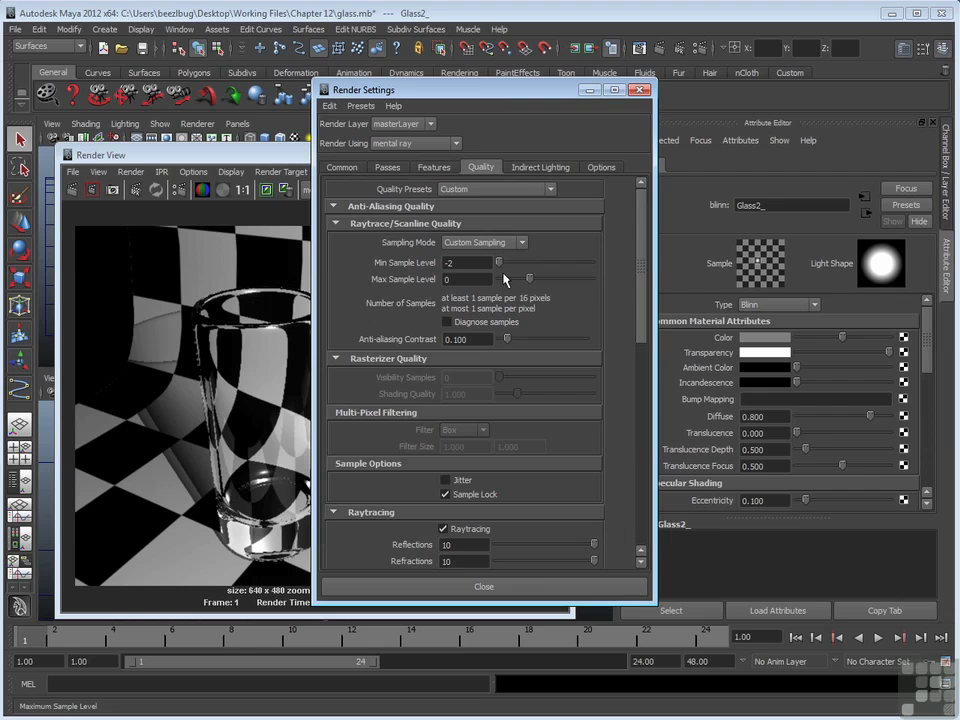
double_click(448, 262)
type("0")
key("Tab")
type("2")
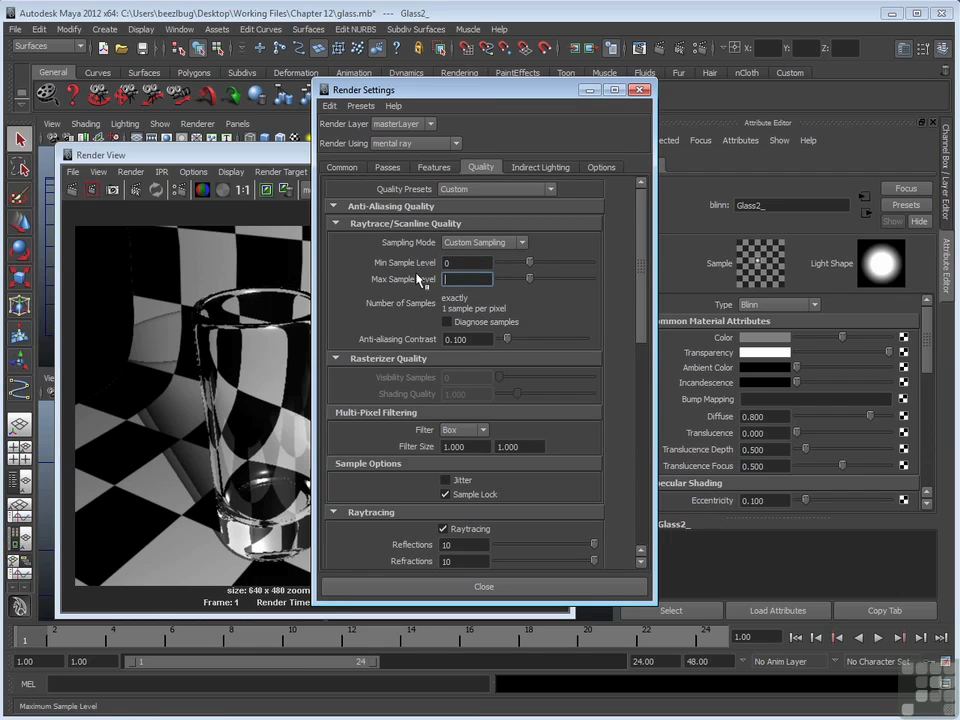
key("Return")
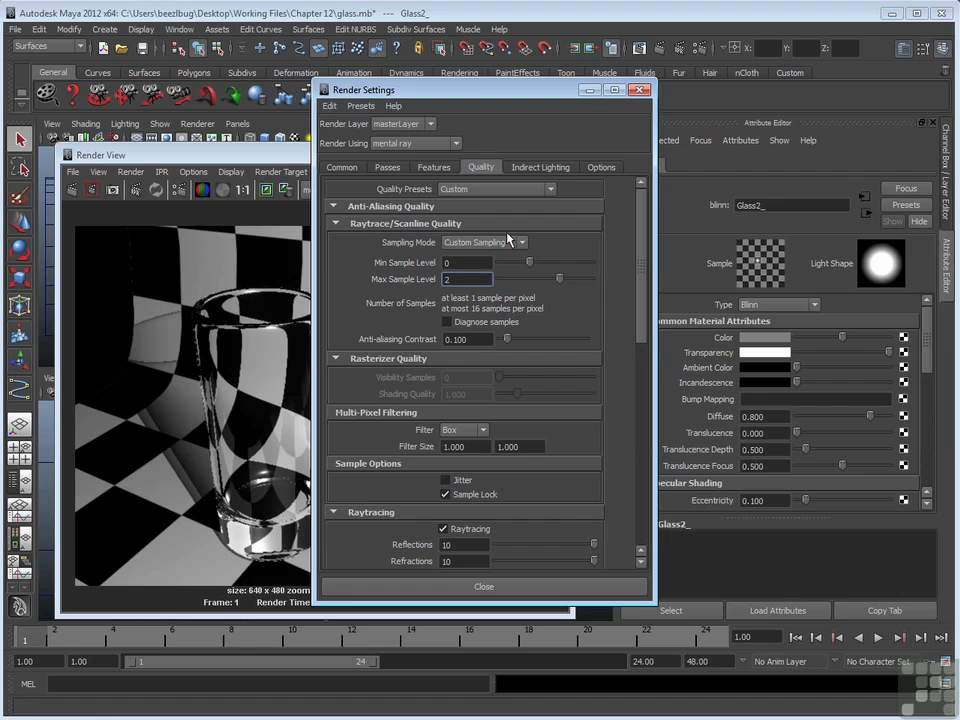
left_click(590, 90)
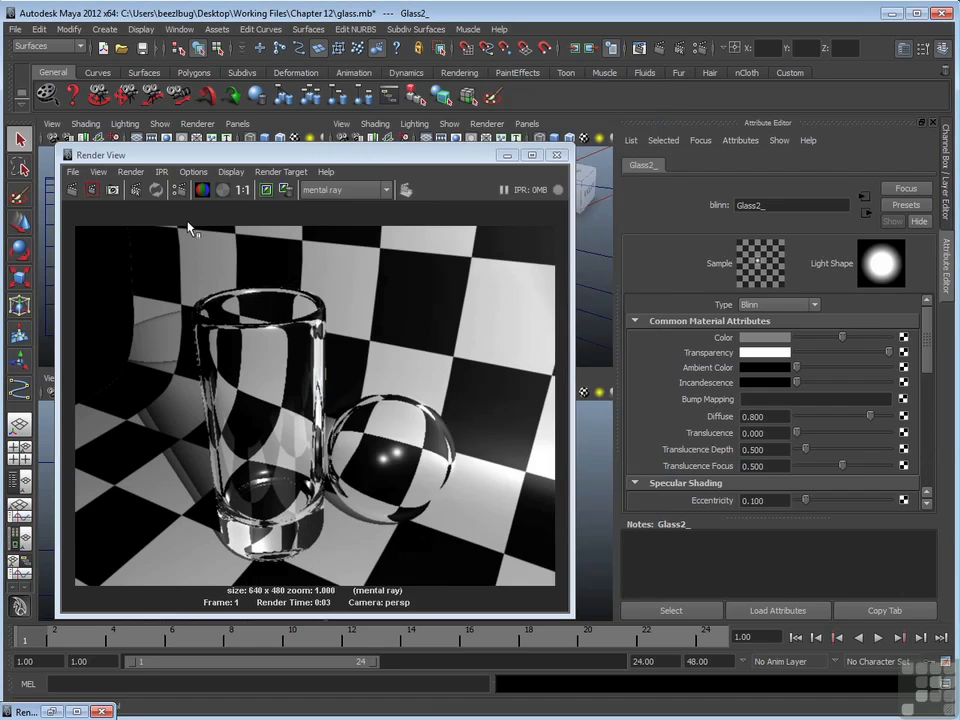
Re-render with the new sampling and load the Glass_ material's attributes from Hypershade.
left_click(72, 190)
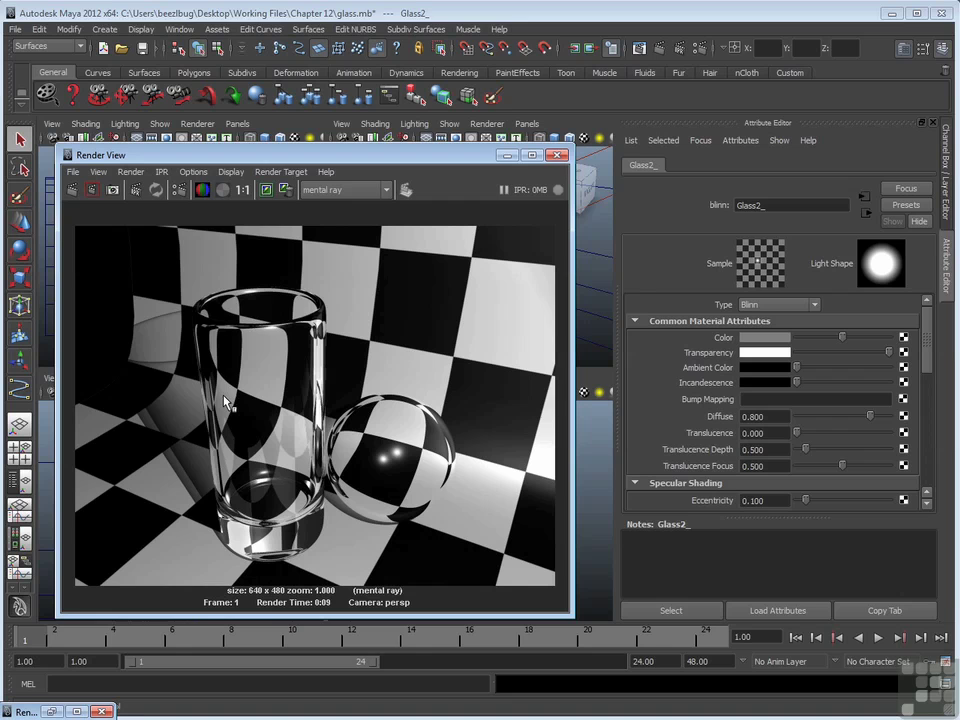
left_click(179, 29)
mouse_move(212, 65)
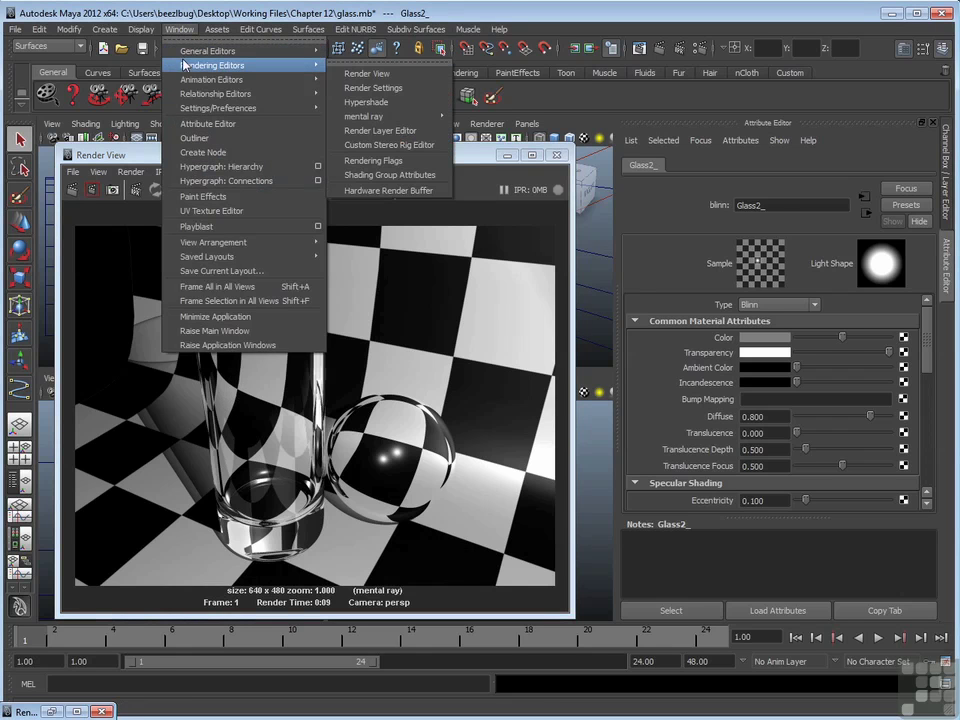
left_click(366, 102)
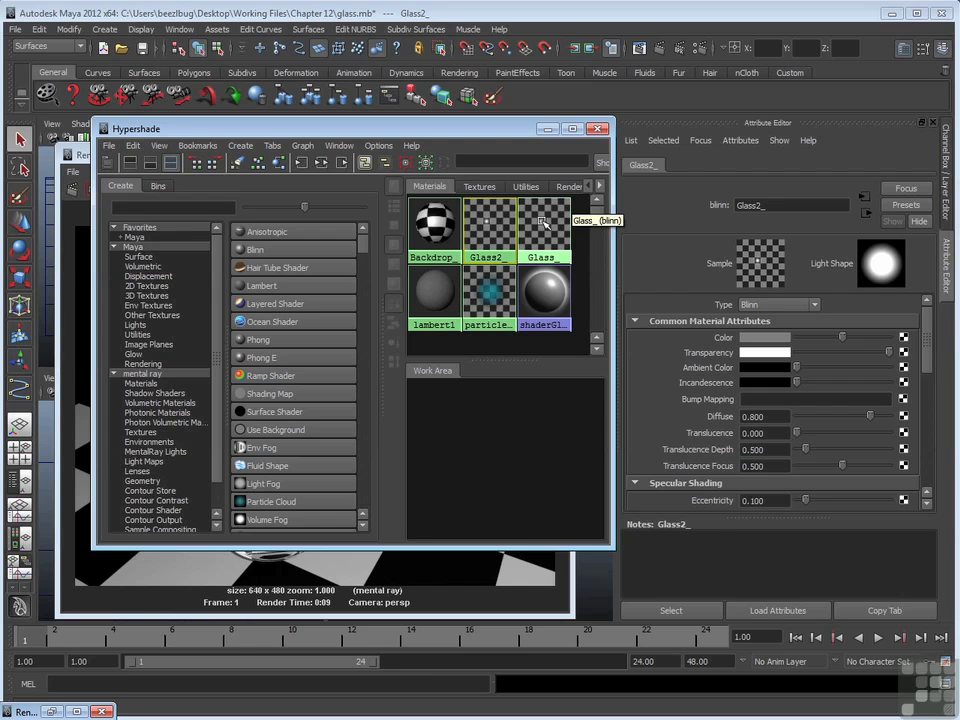
left_click(541, 222)
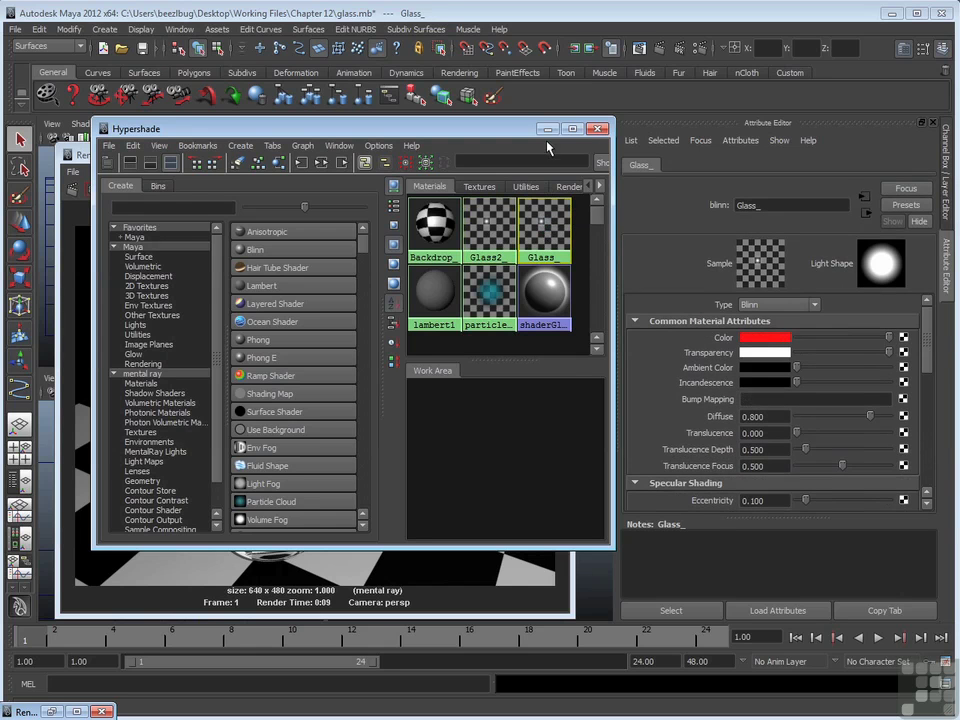
left_click(547, 128)
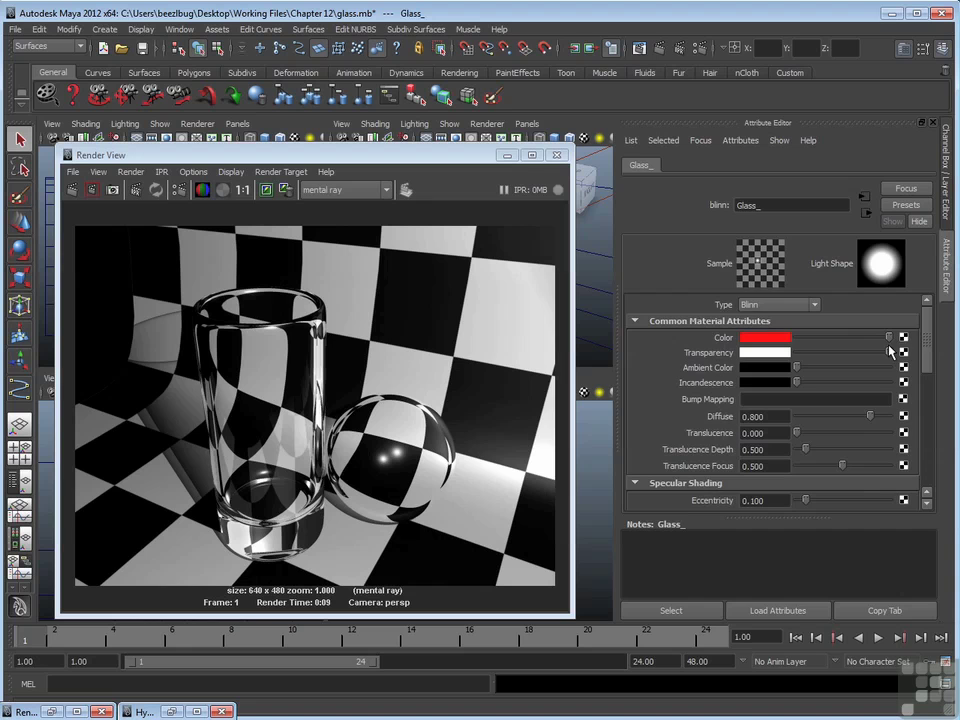
Show the Glass_ blinn's mental ray section, with Mi Reflection Blur and Mi Refraction Blur at 0.
left_click_drag(931, 332, 929, 418)
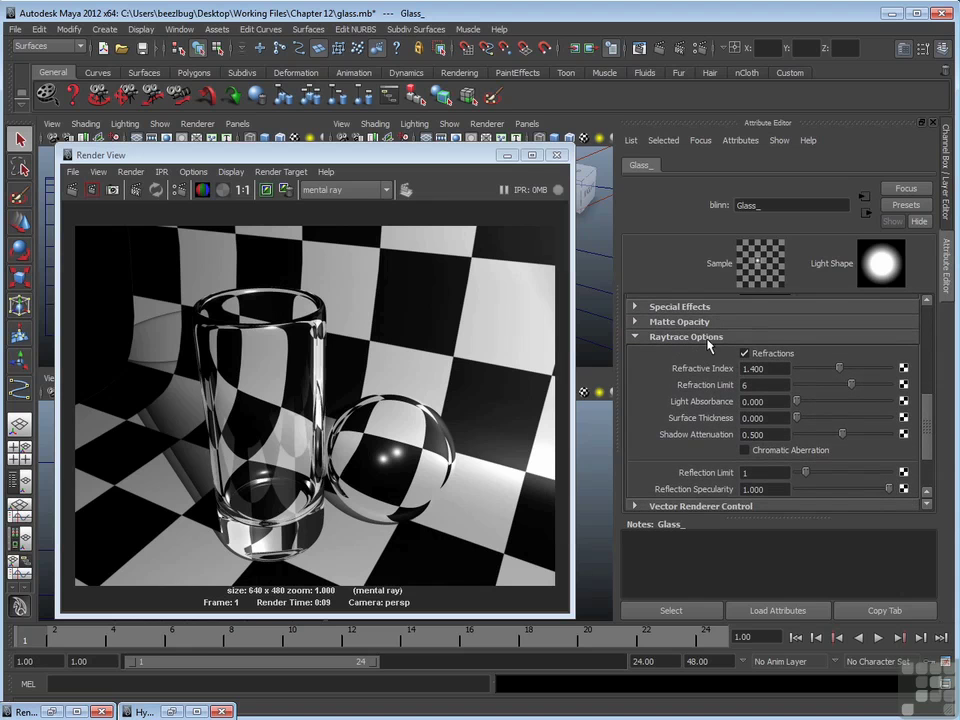
scroll(708, 343, "down", 2)
left_click(685, 468)
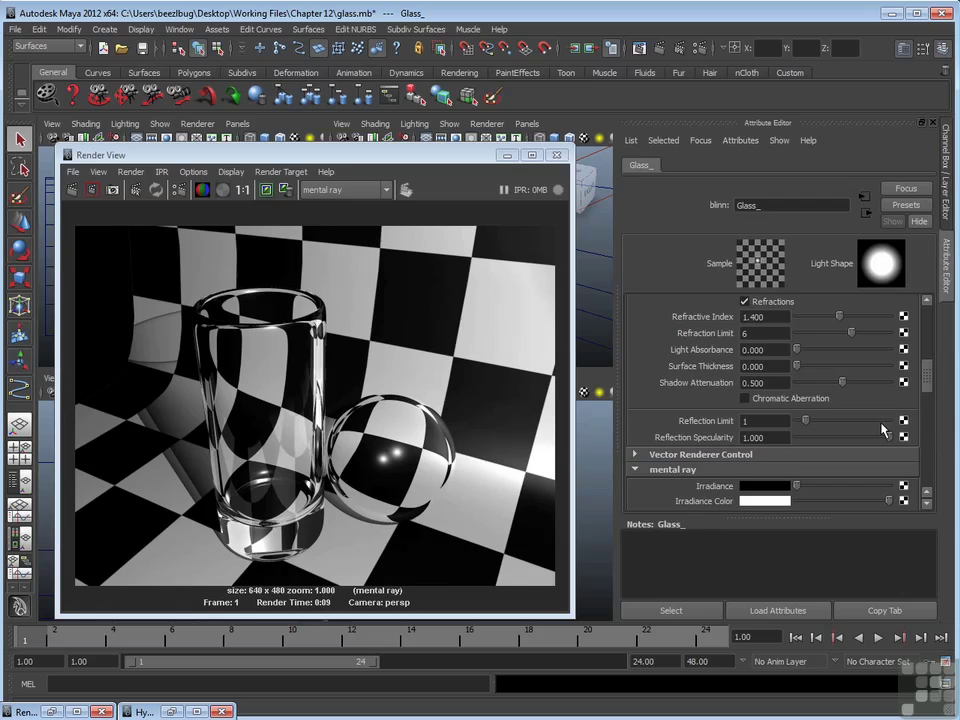
left_click_drag(928, 378, 930, 403)
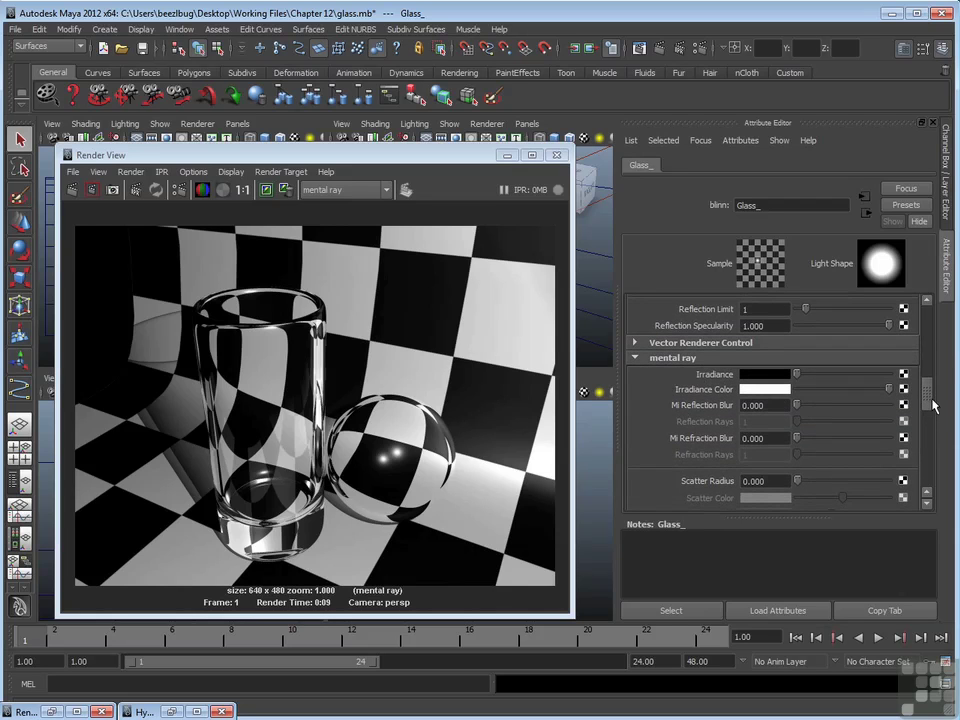
left_click_drag(926, 407, 928, 413)
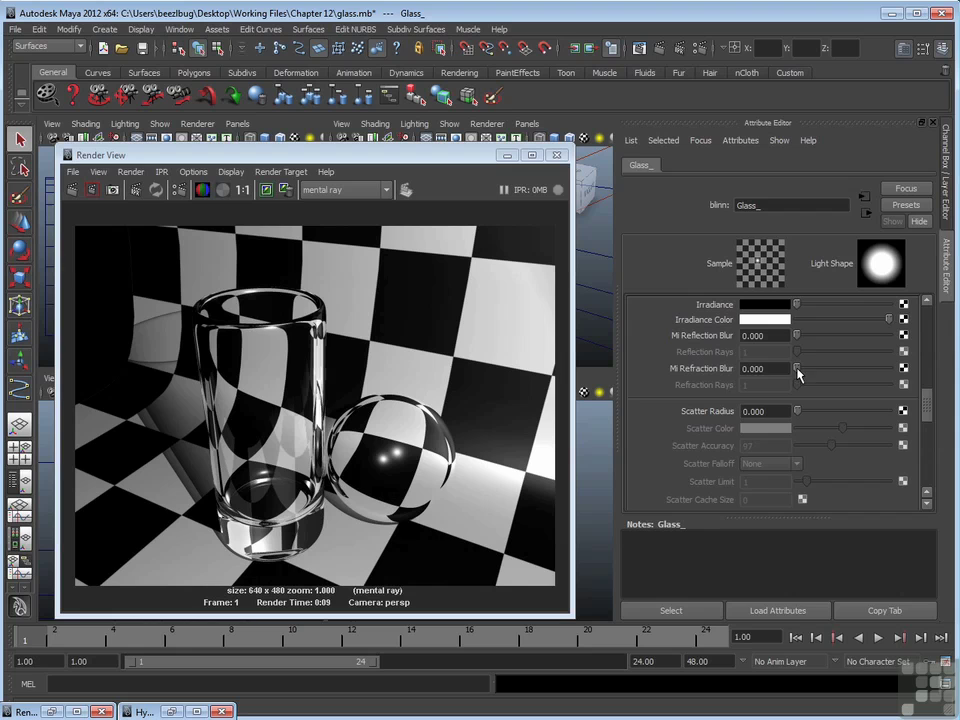
Set the Glass_ material's Mi Refraction Blur to 5.
left_click_drag(797, 370, 850, 369)
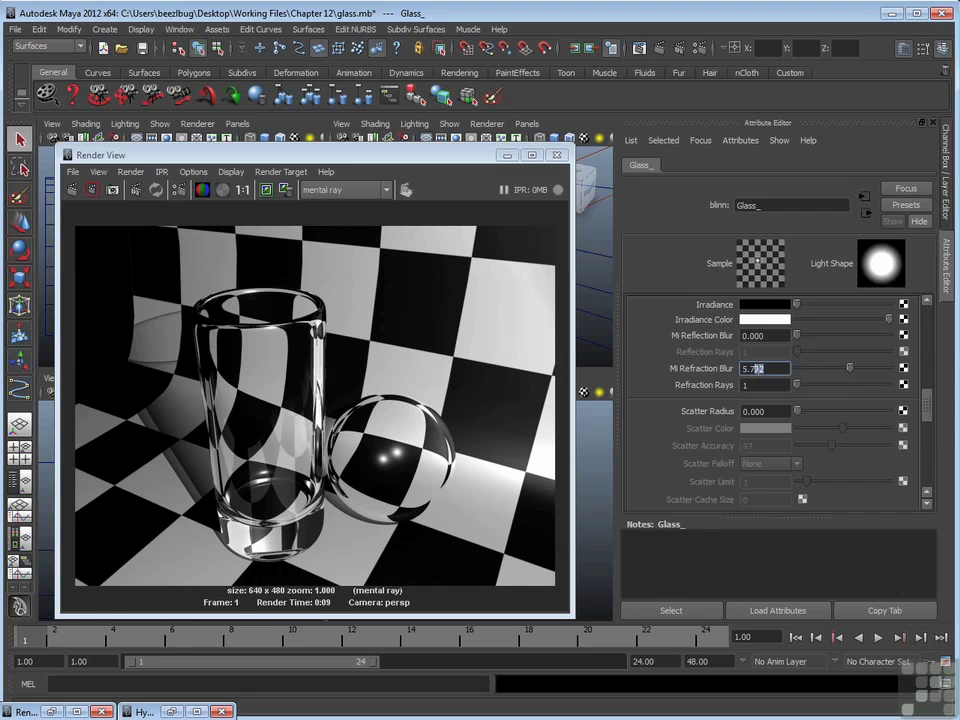
left_click_drag(748, 369, 696, 371)
type("5")
key("Return")
Region-render the sphere, then mark a new render region over the glass.
left_click(372, 386)
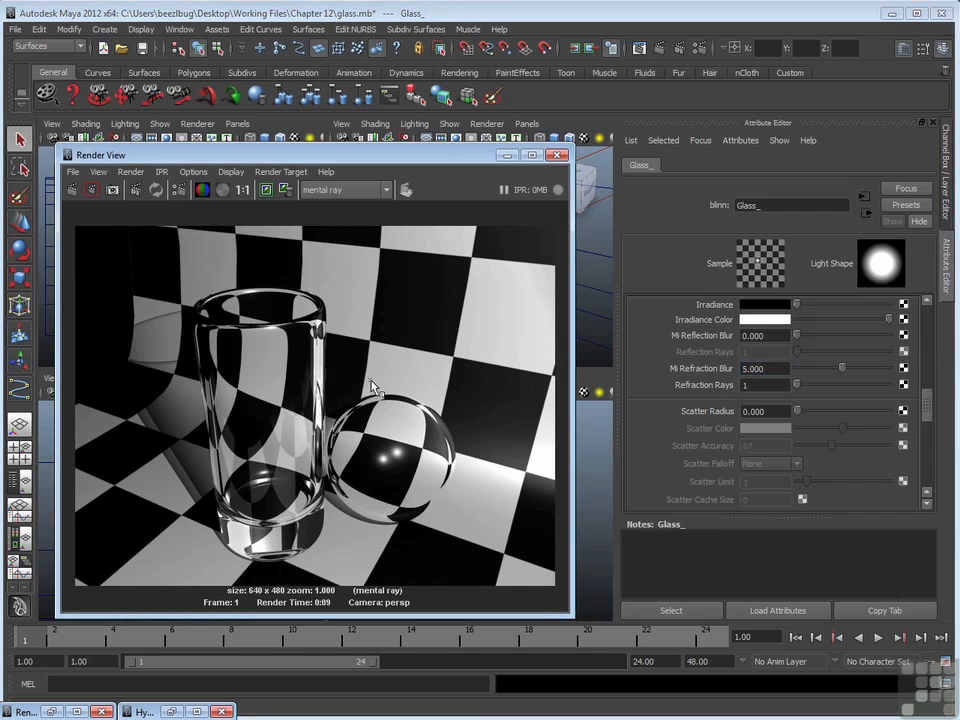
left_click_drag(369, 381, 428, 535)
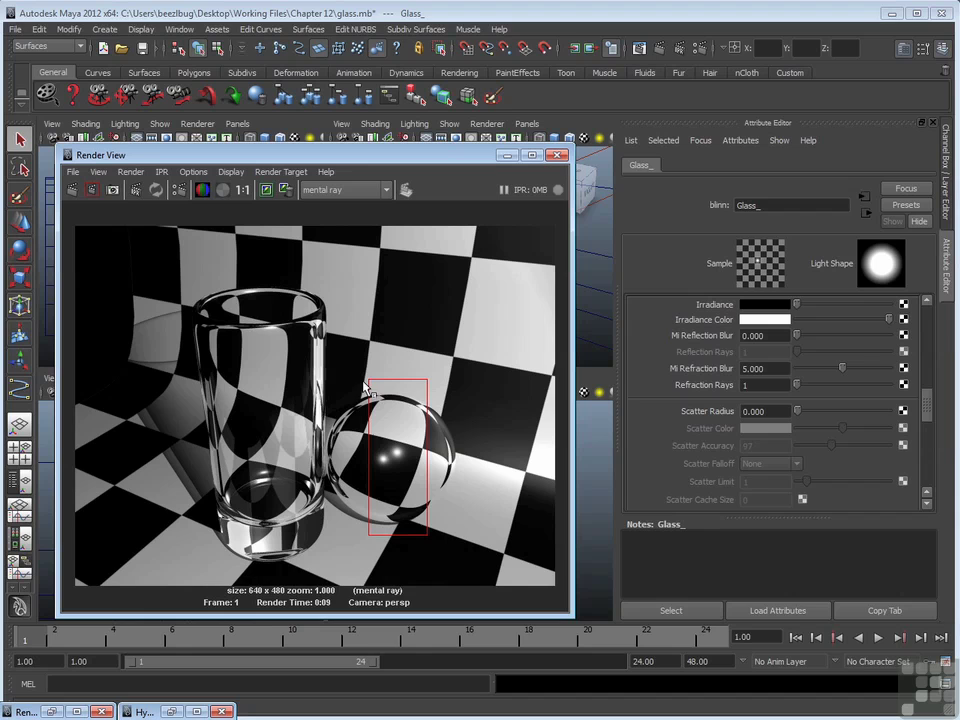
left_click(92, 189)
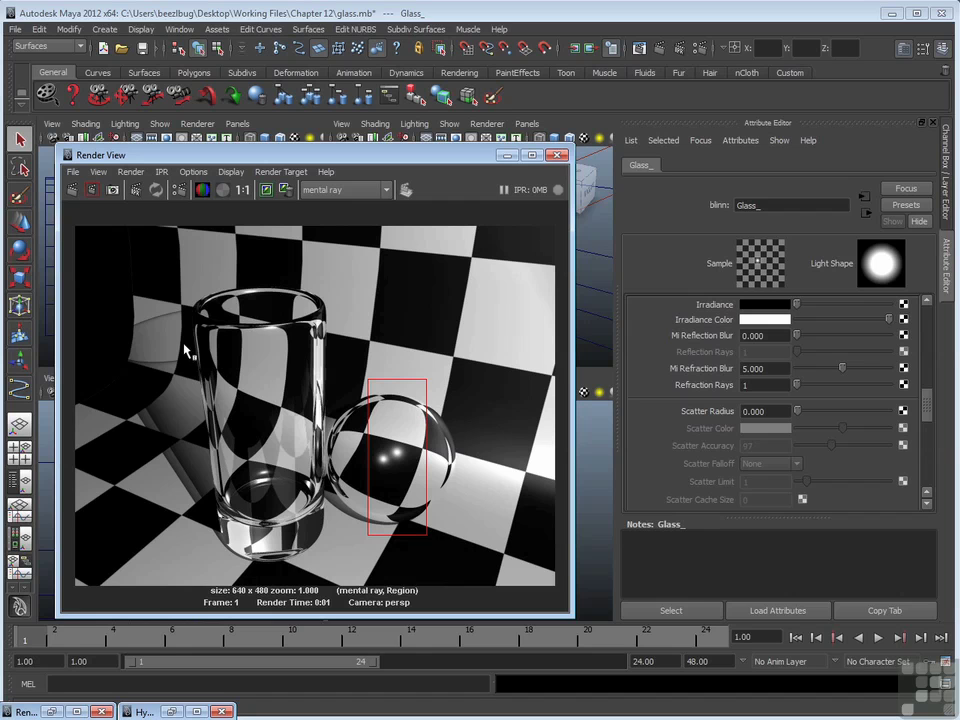
left_click_drag(176, 340, 338, 405)
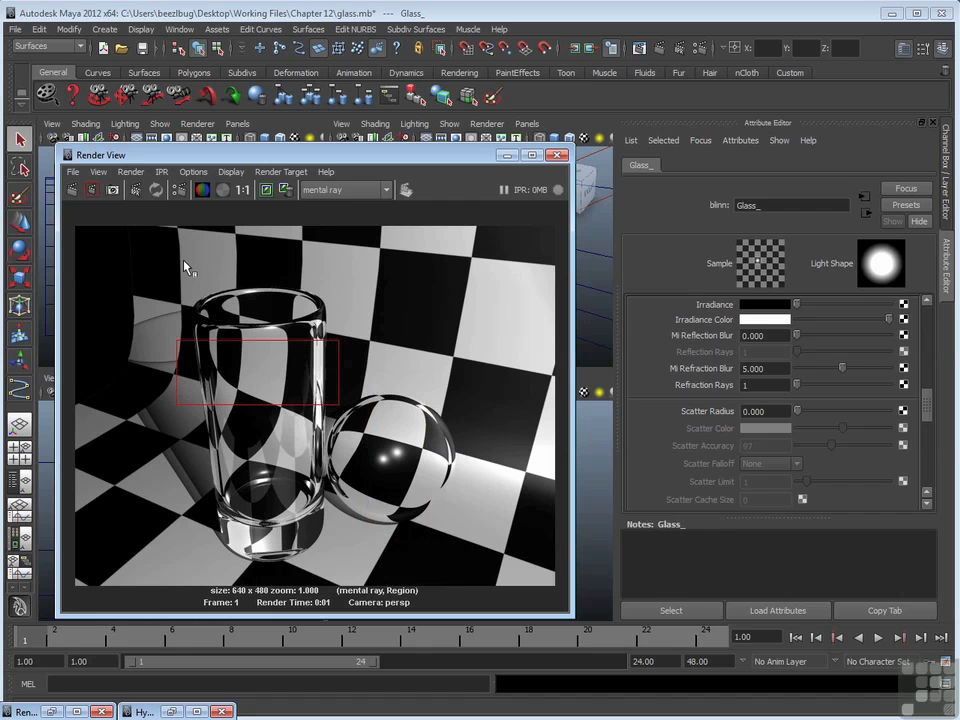
Render the glass region, then set Refraction Rays to 8 and Mi Refraction Blur to 2, re-rendering each.
left_click(92, 190)
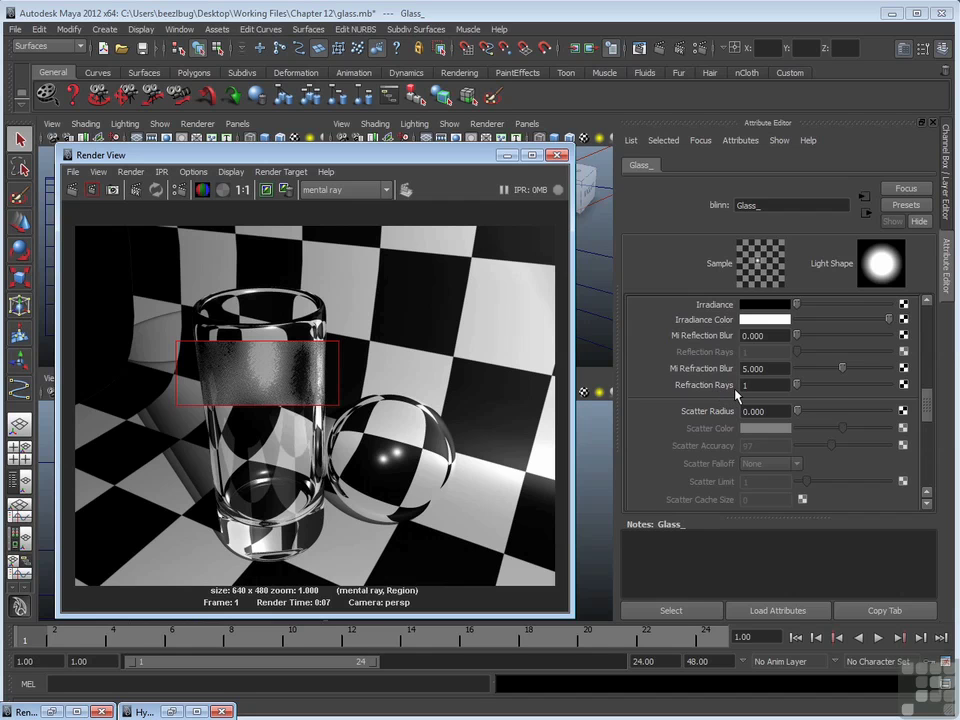
left_click_drag(806, 390, 900, 390)
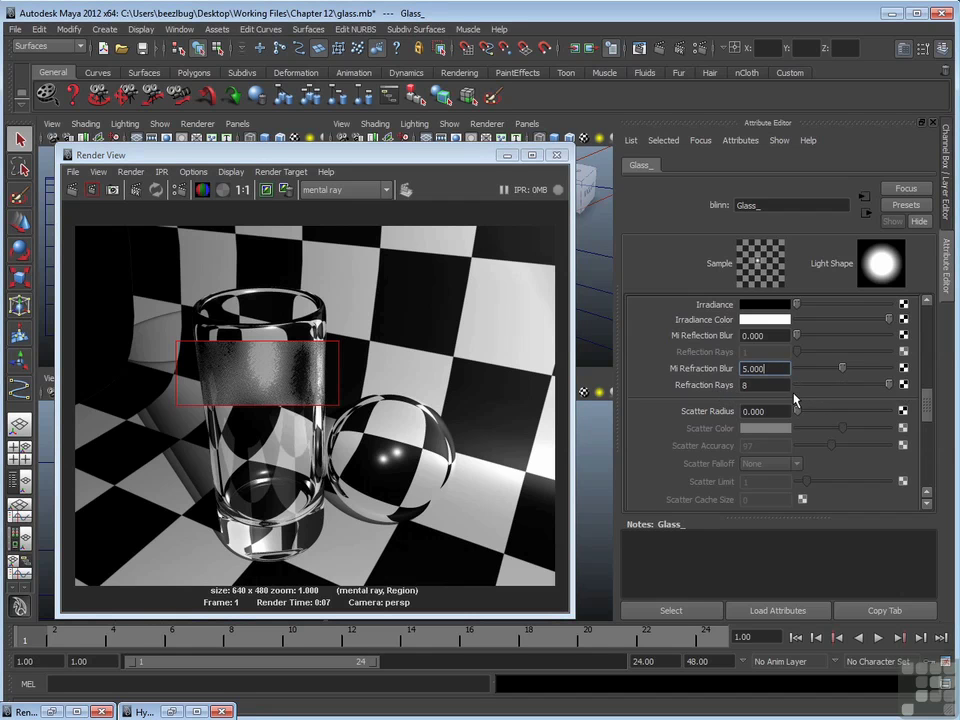
left_click(92, 189)
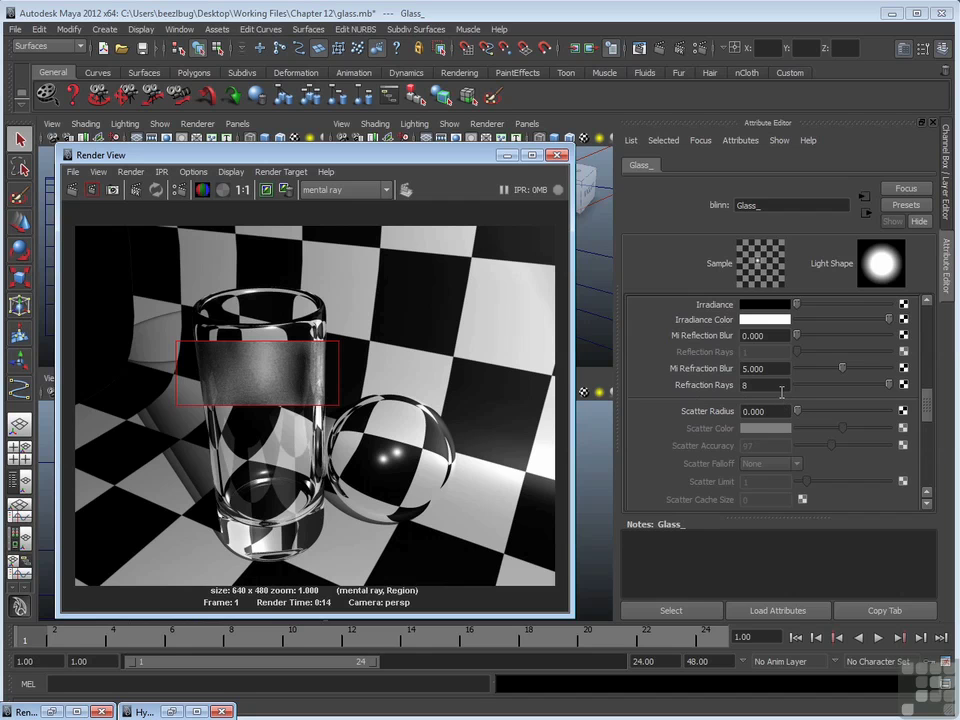
left_click(776, 372)
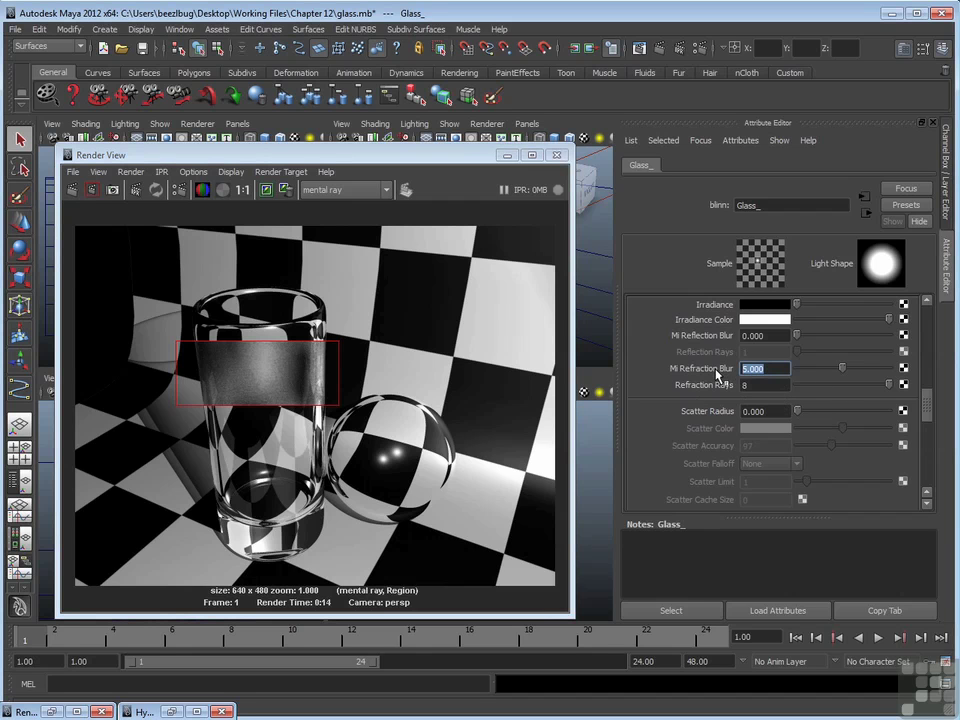
type("2")
key("Return")
left_click(92, 189)
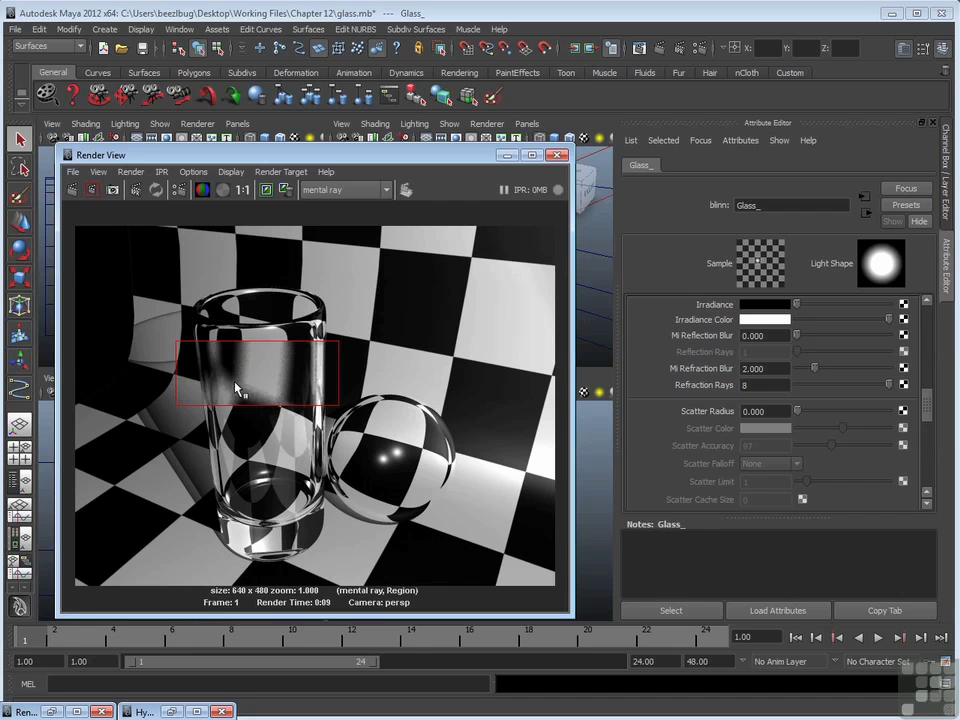
Raise Refraction Rays to 24 and re-render the glass region.
double_click(748, 385)
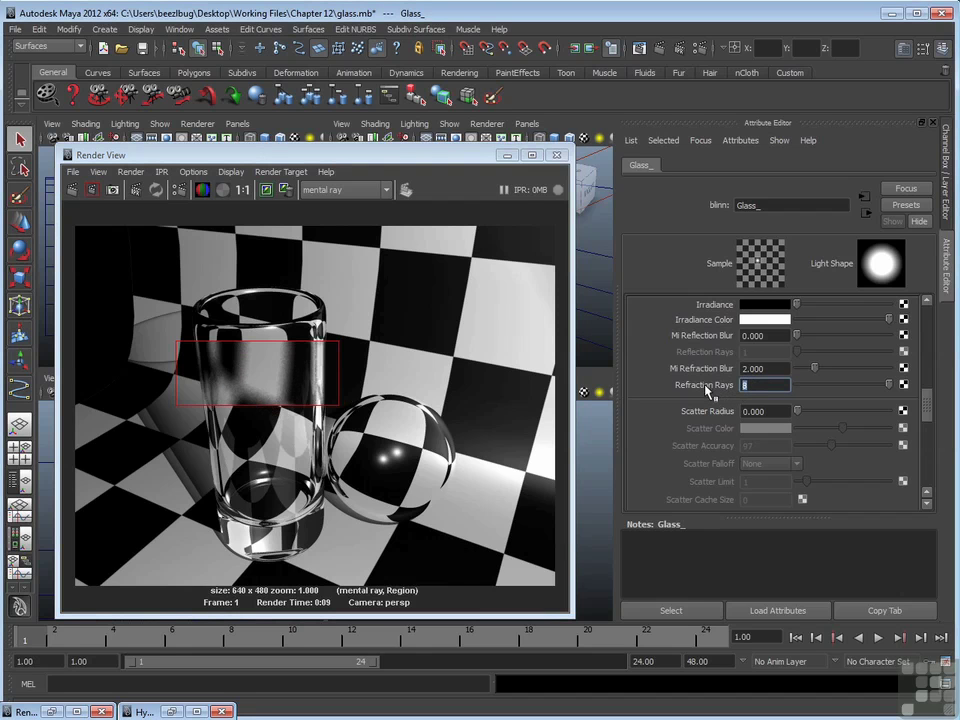
type("24")
key("Return")
left_click(92, 189)
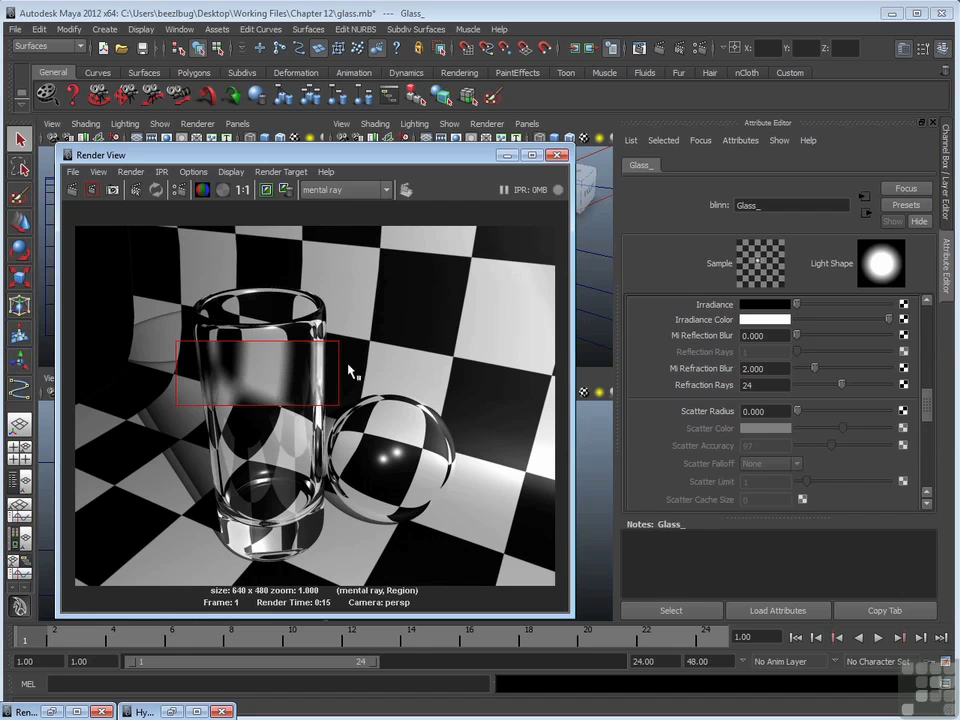
Clear the render region and try adding reflection blur to the glass.
left_click(372, 340)
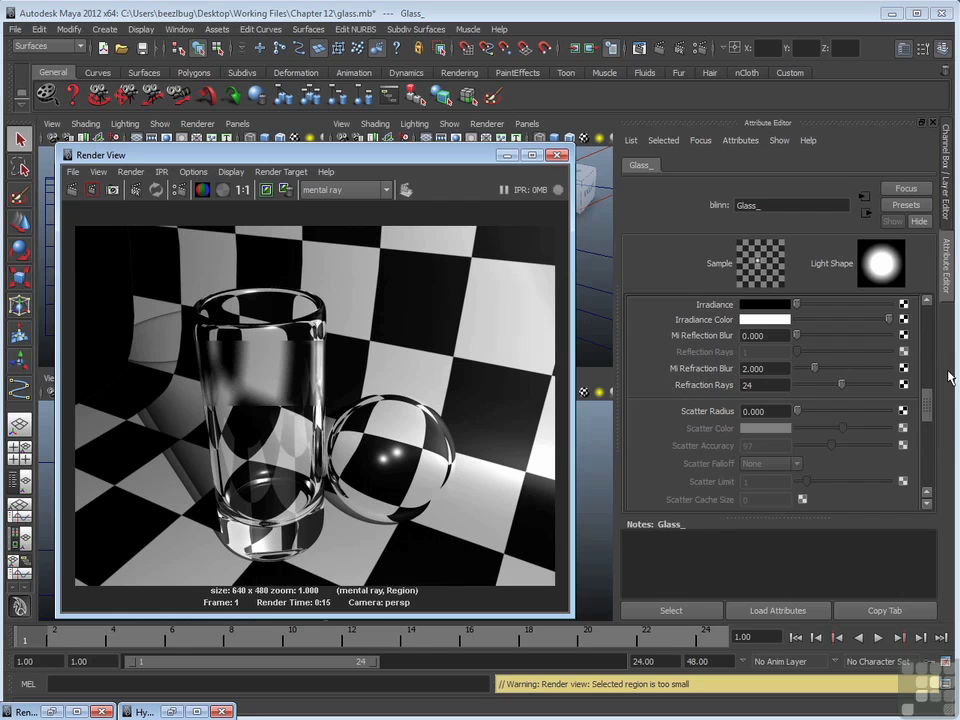
left_click_drag(928, 404, 829, 394)
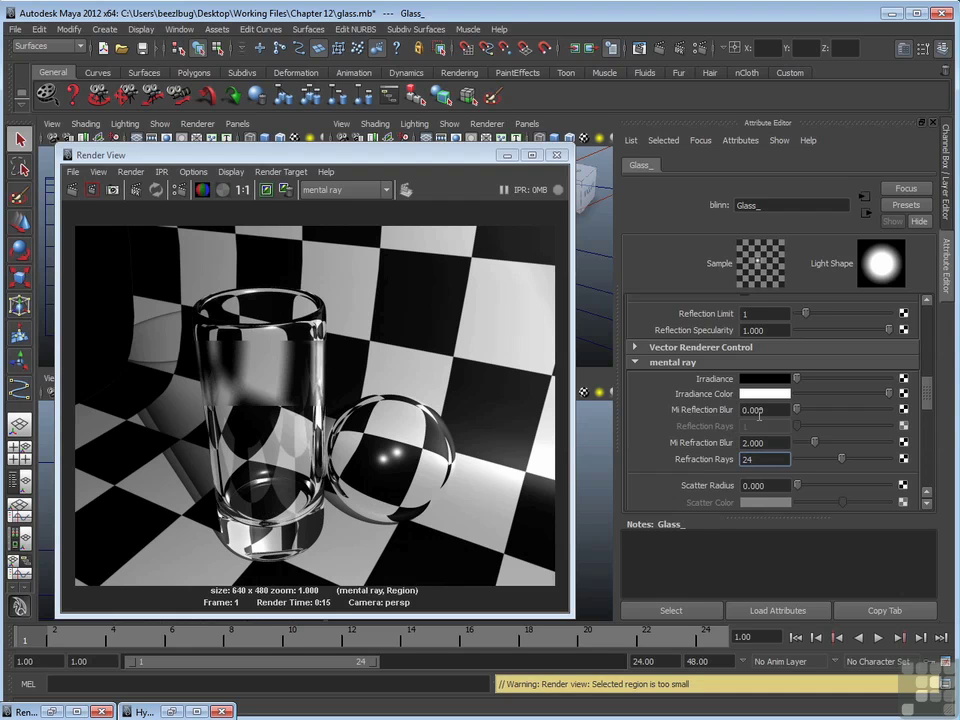
mouse_move(797, 412)
left_mouse_down()
mouse_move(820, 411)
mouse_move(795, 411)
left_mouse_up()
Switch the spotlight from raytraced shadows to depth map shadows.
left_click_drag(465, 155, 415, 179)
left_click(510, 210)
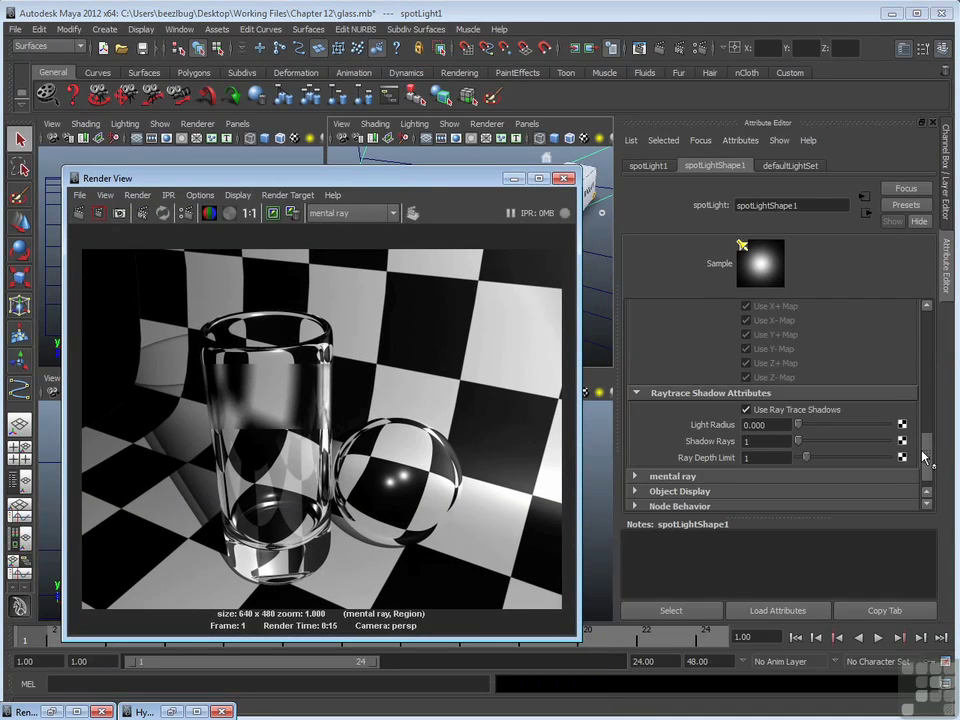
left_click(746, 410)
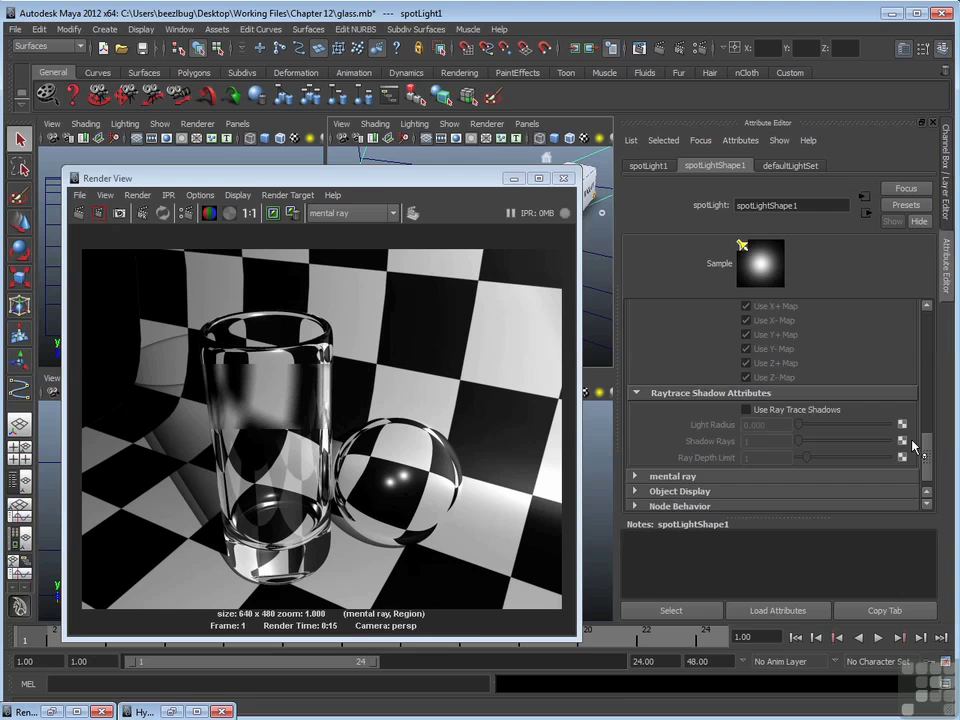
left_click_drag(926, 456, 934, 355)
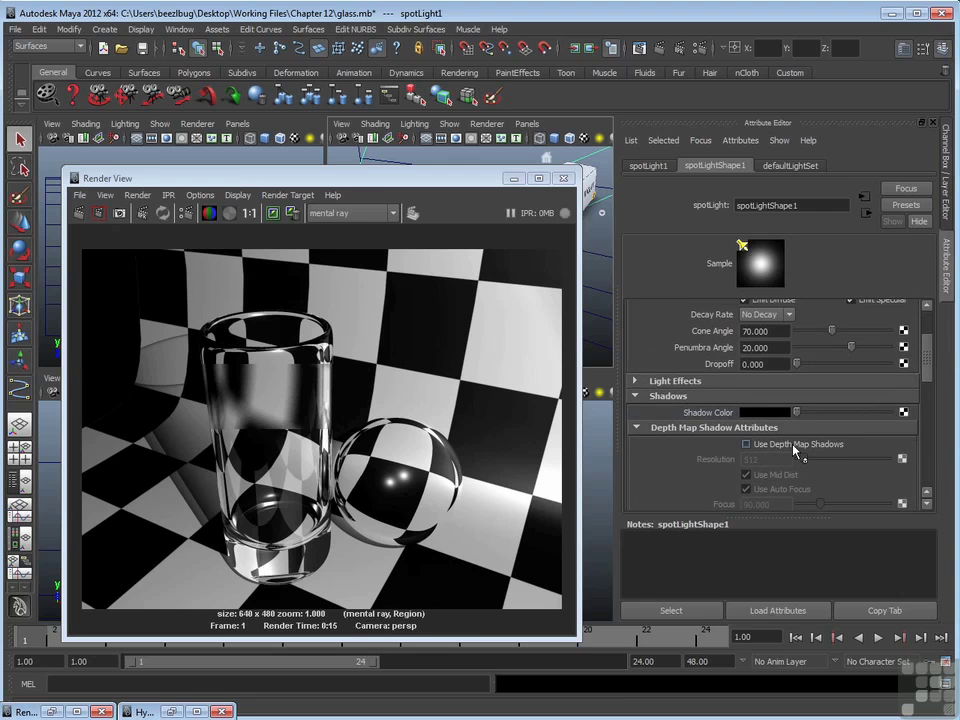
left_click(746, 444)
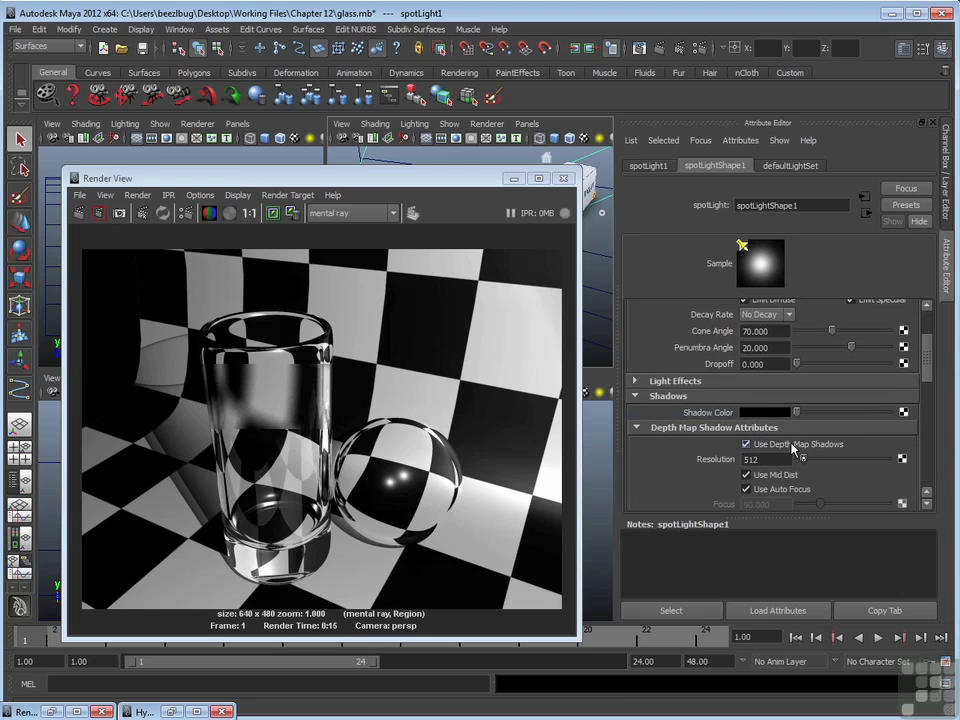
left_click_drag(468, 179, 498, 163)
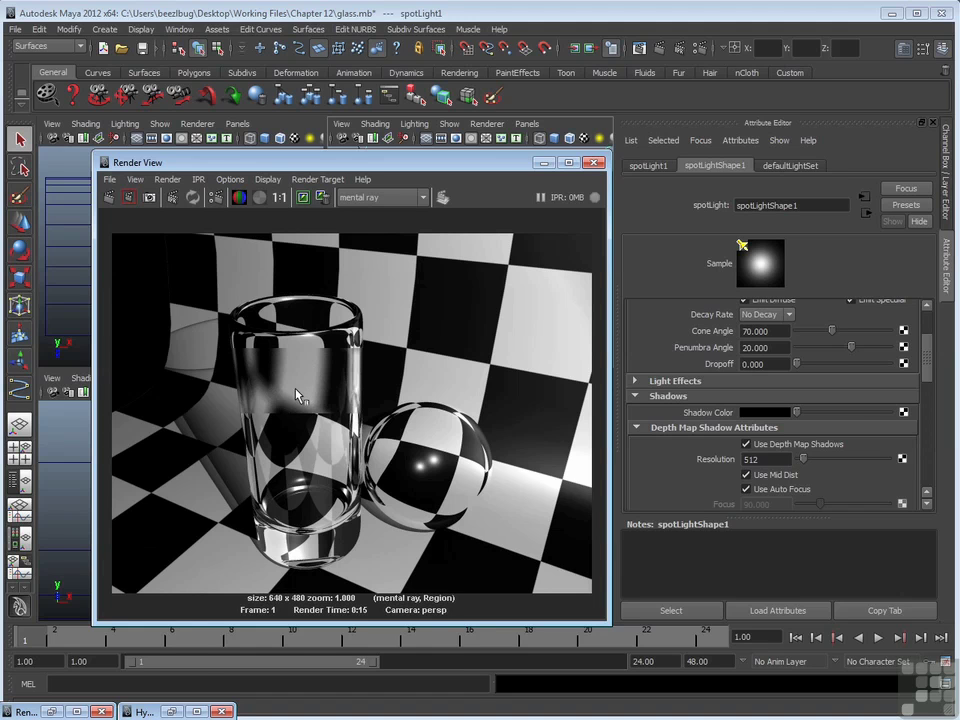
Reset the Glass_ material's Mi Refraction Blur back to 0.
left_click(170, 712)
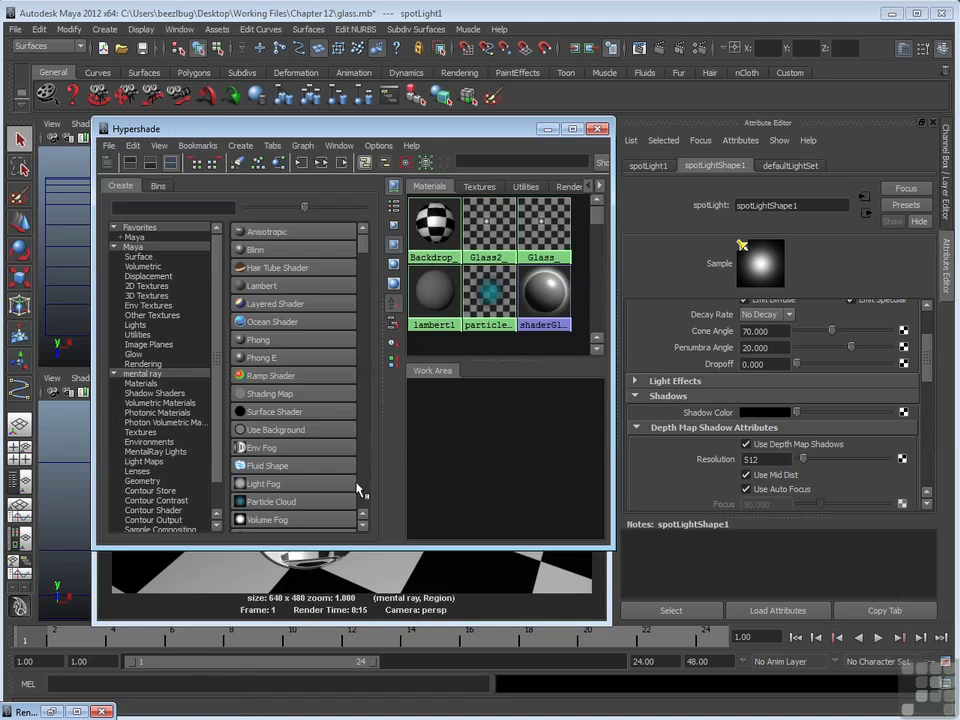
left_click(540, 228)
scroll(884, 425, "down", 2)
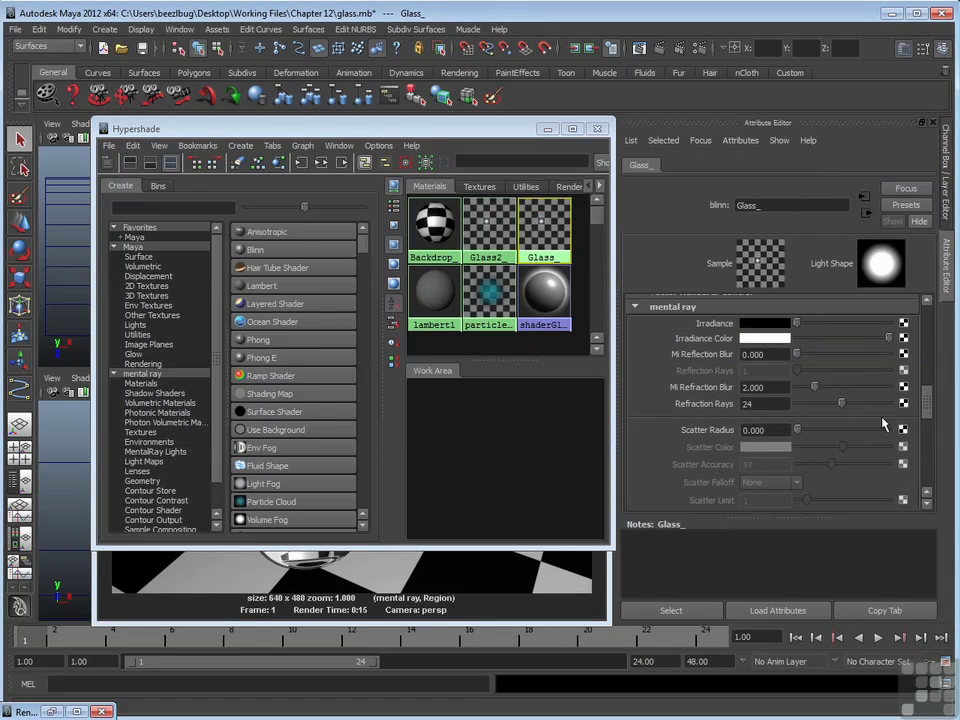
left_click_drag(814, 387, 752, 392)
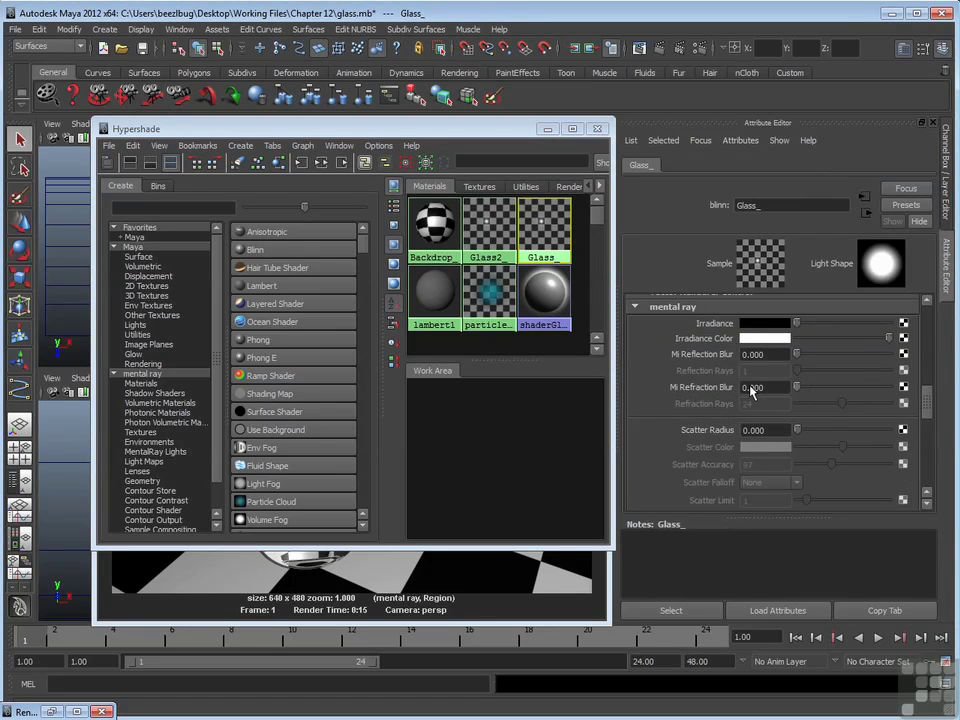
left_click(548, 130)
Mark a region around the glass and render it in mental ray.
left_click_drag(146, 284, 392, 587)
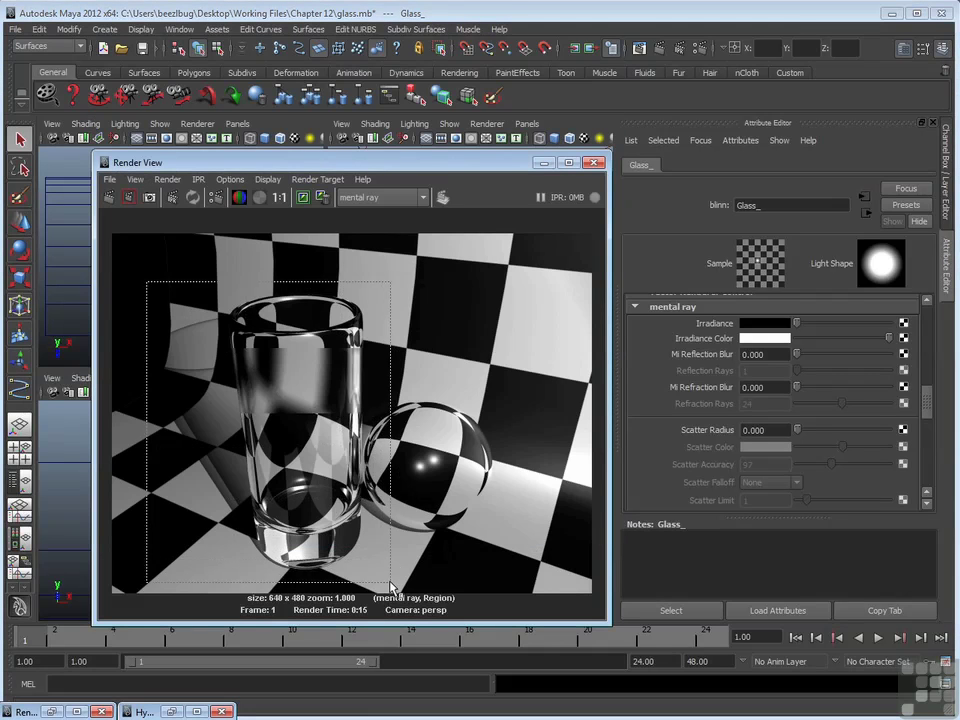
left_click(128, 197)
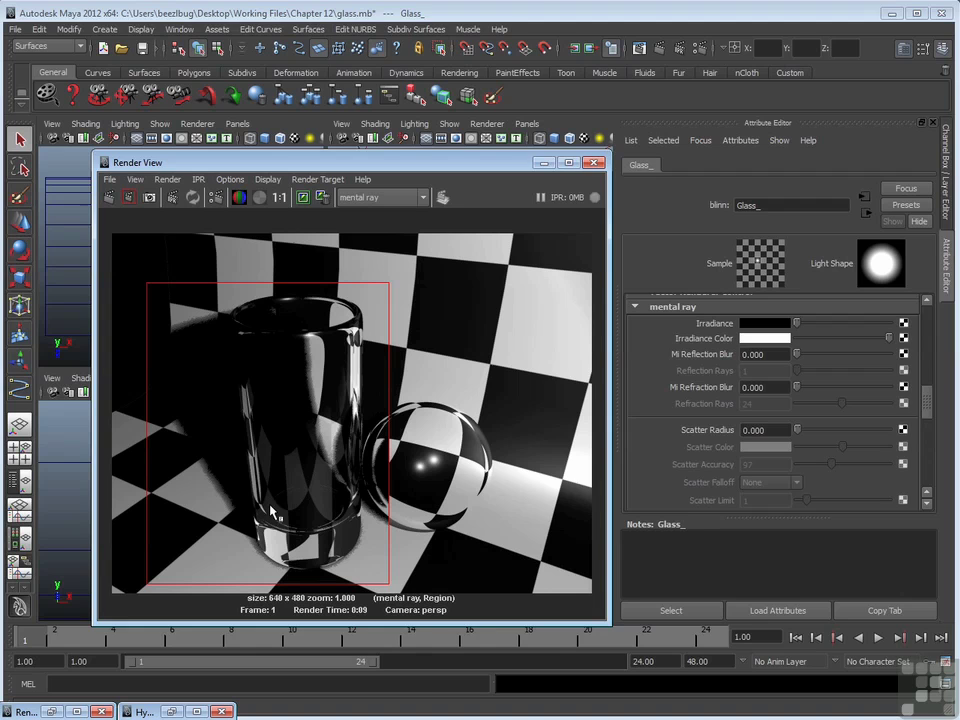
left_click_drag(930, 399, 930, 327)
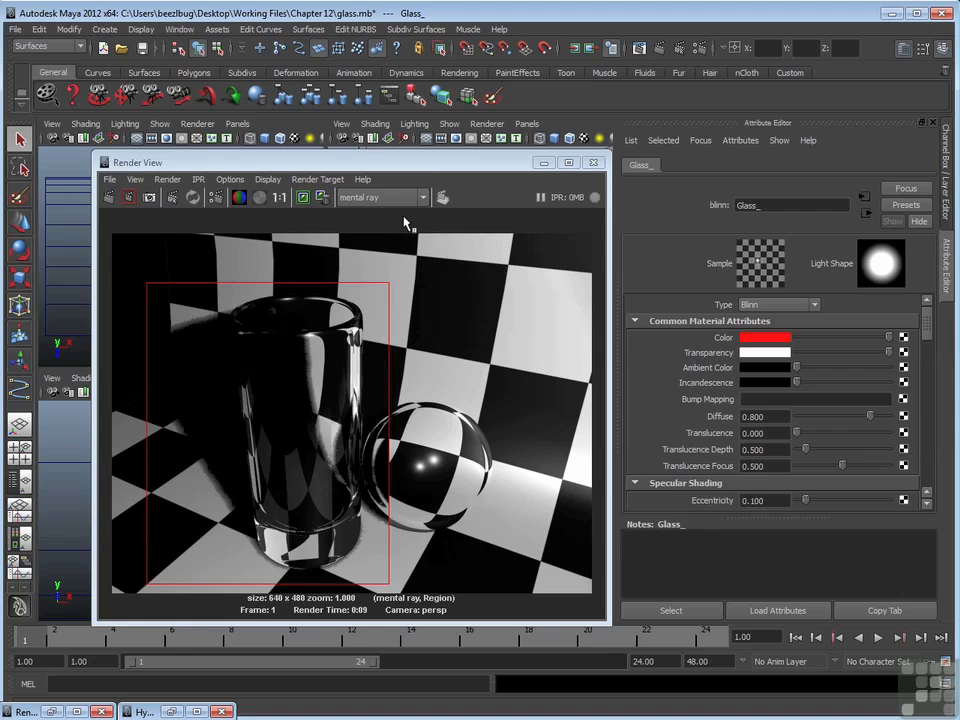
Enable Use mental ray shadow map overrides in spotLight1's mental ray Shadows section.
left_click_drag(420, 166, 387, 221)
left_click(515, 200)
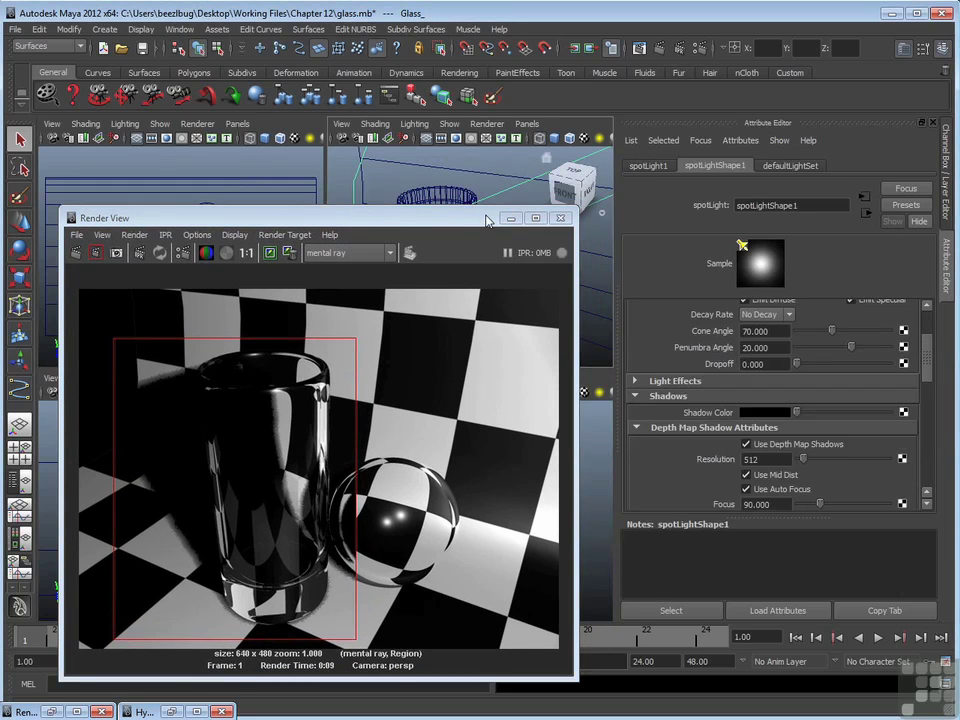
left_click_drag(451, 233, 470, 180)
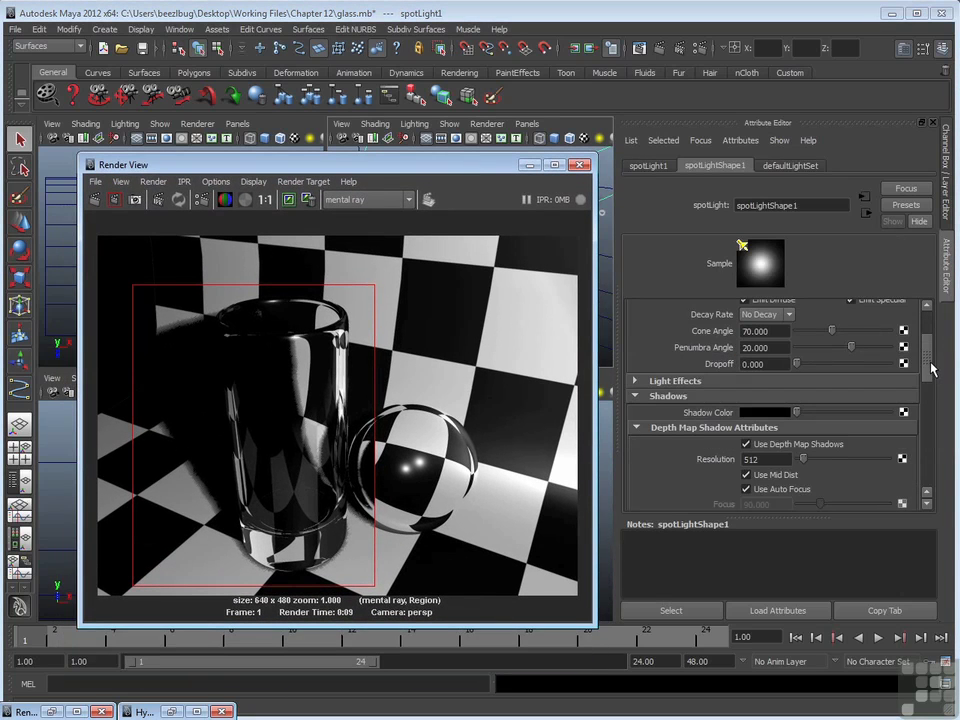
scroll(871, 391, "down", 3)
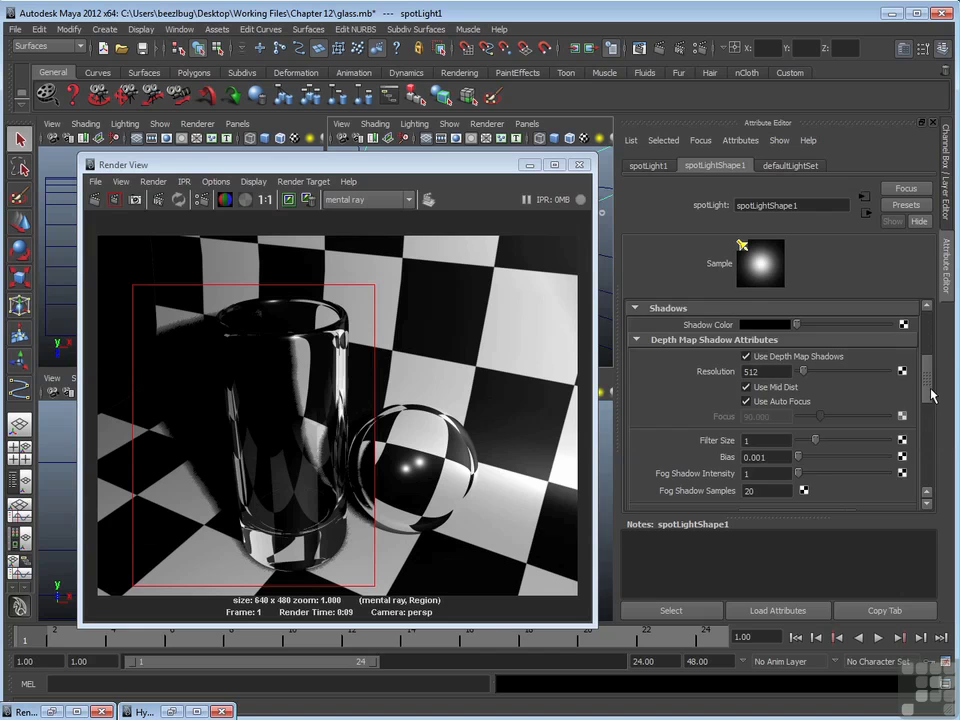
left_click_drag(928, 386, 929, 461)
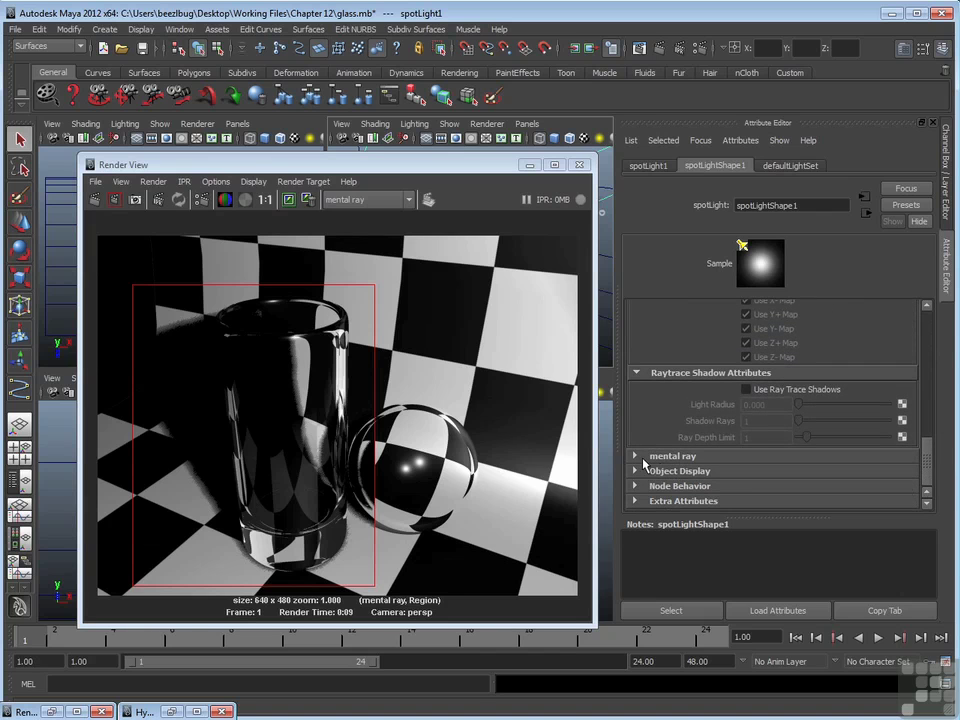
left_click(690, 458)
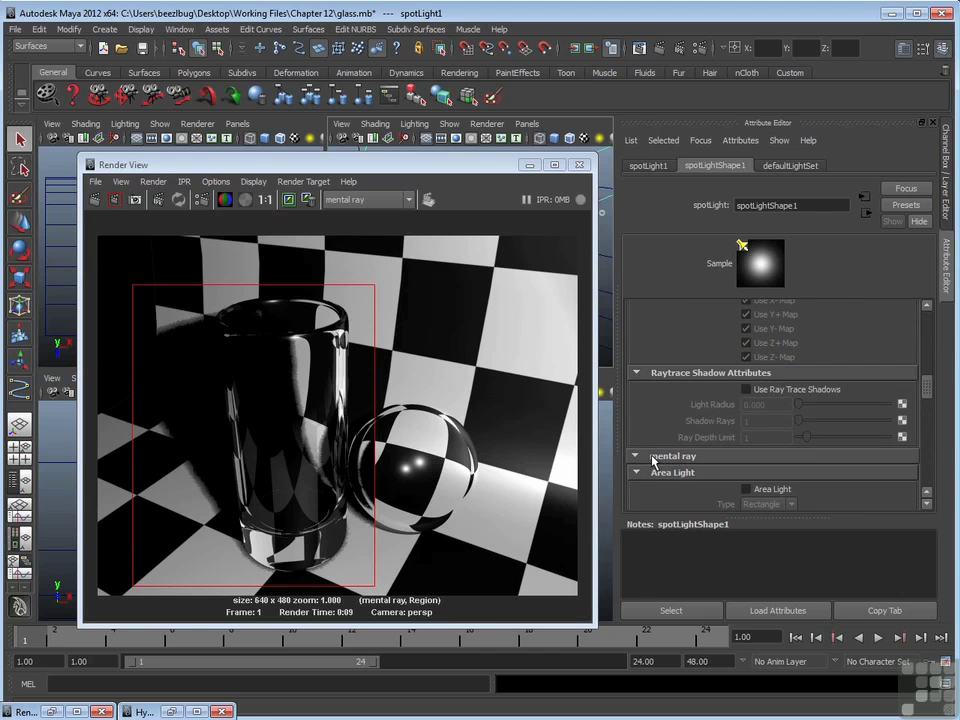
left_click_drag(927, 388, 927, 428)
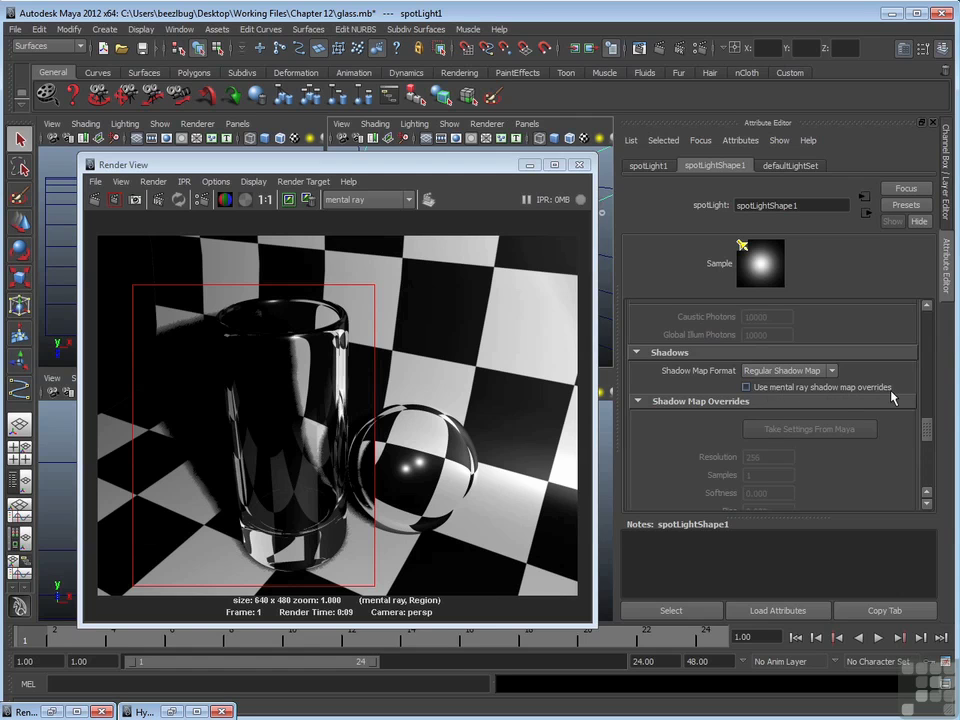
left_click(747, 388)
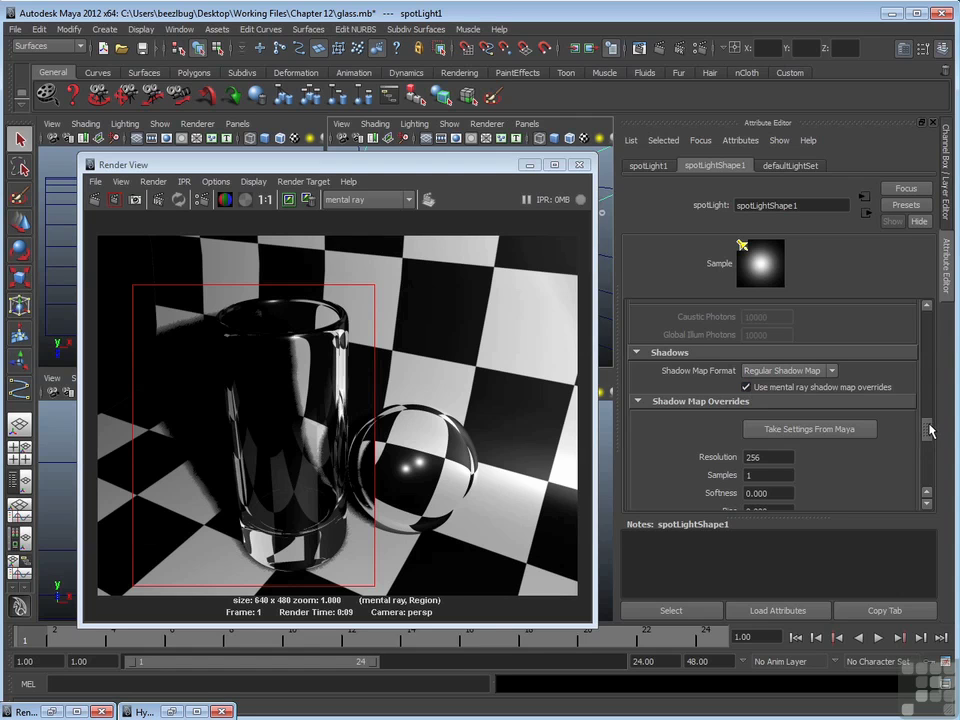
Re-render the glass region to preview the override shadows.
scroll(930, 432, "down", 1)
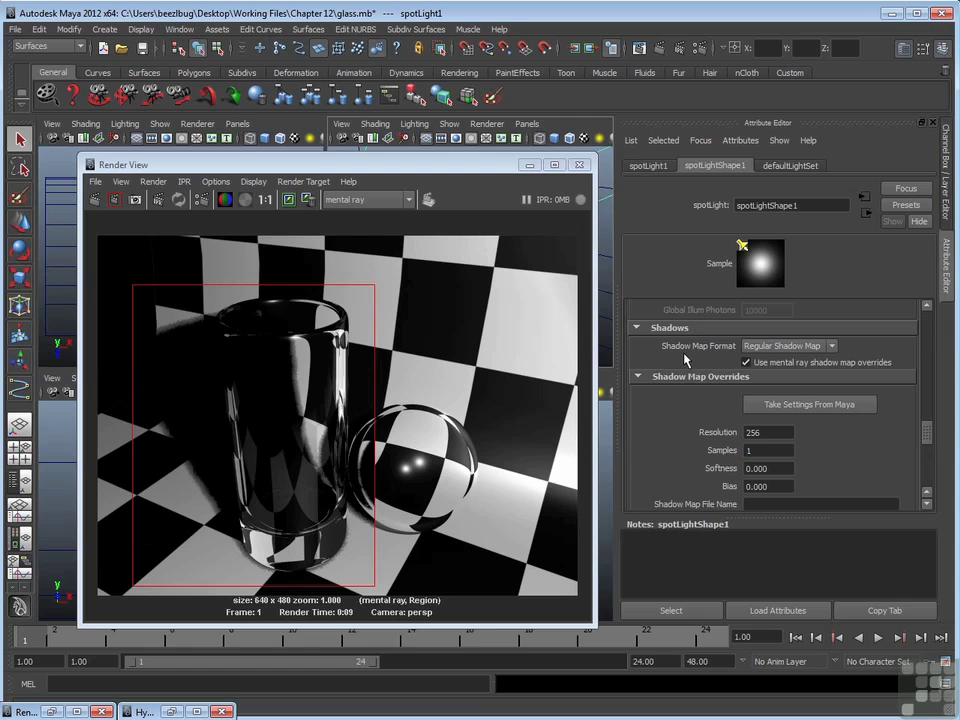
left_click(115, 199)
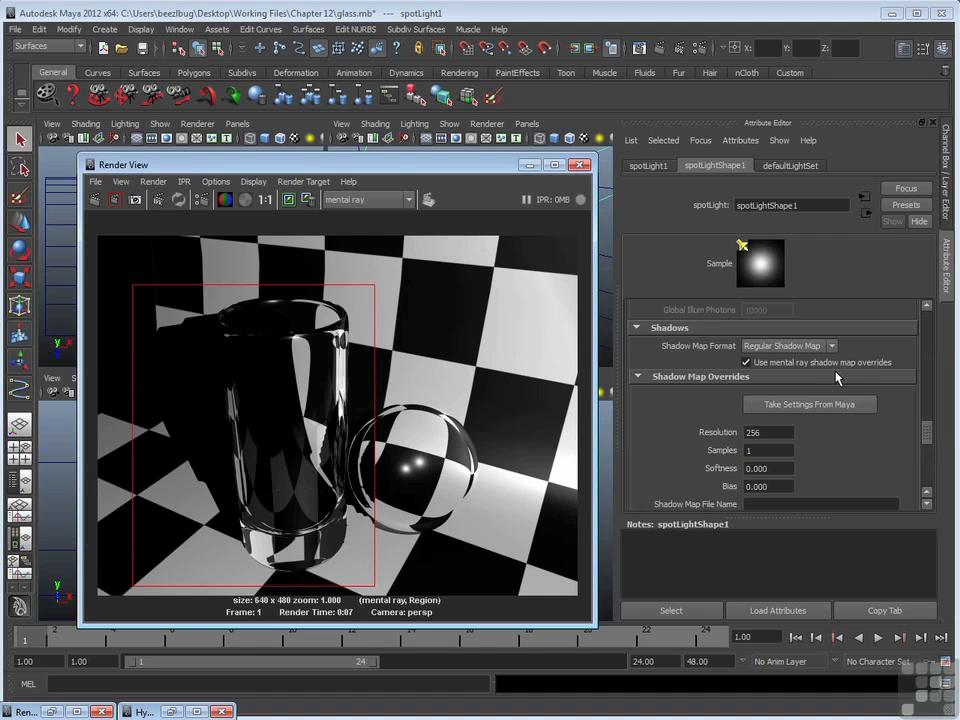
left_click_drag(929, 436, 929, 443)
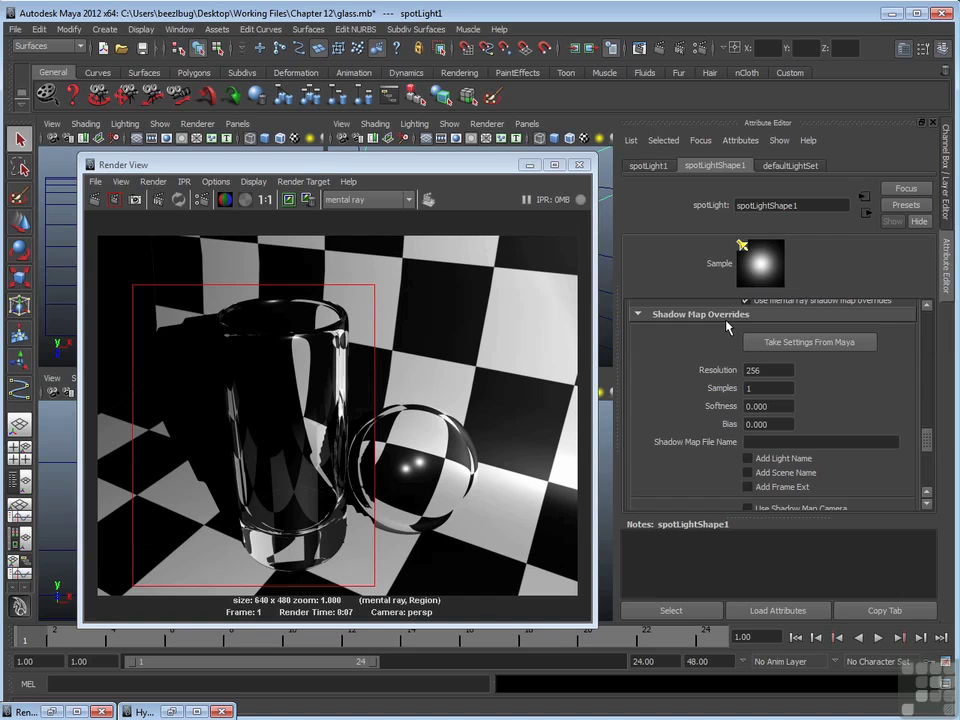
Set shadow map resolution 1024 and softness 0.1, then region-render the glass's shadow.
double_click(778, 367)
type("1024")
double_click(777, 405)
type(".1")
key("Return")
left_click_drag(146, 386, 238, 551)
left_click(115, 199)
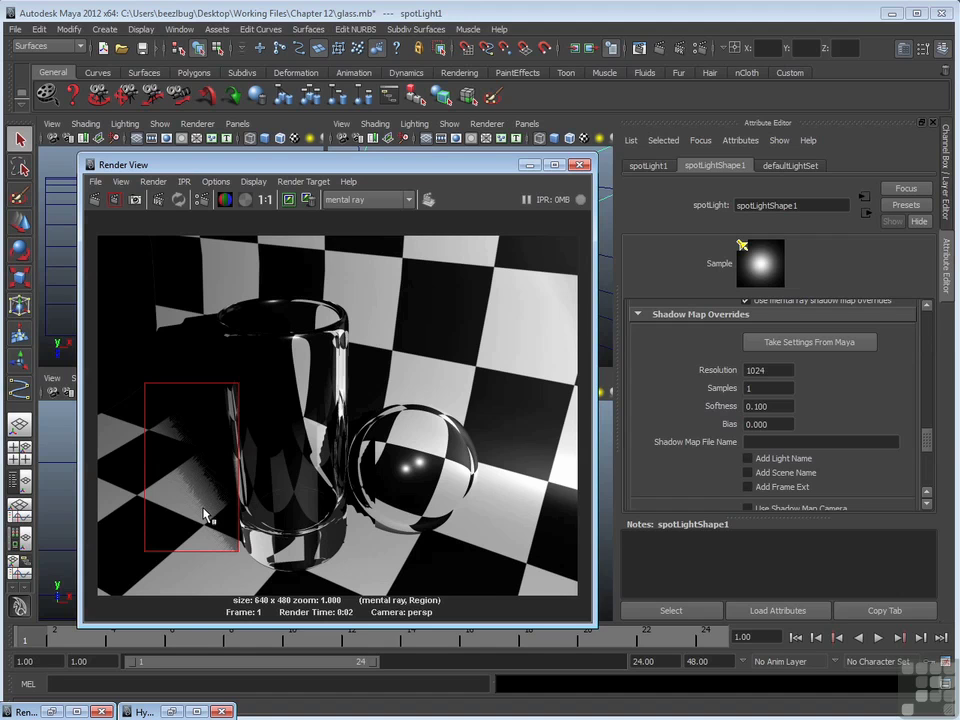
Lower softness to 0.05, set samples to 128, and re-render the shadow region.
left_click(748, 407)
type(".05")
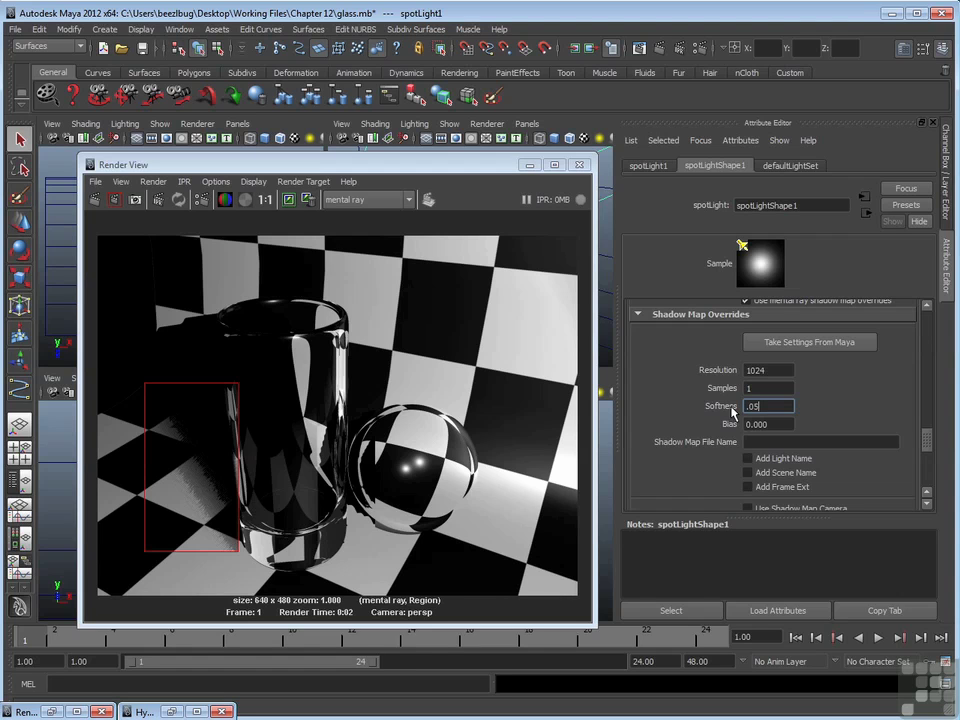
key("Return")
left_click(752, 388)
key("BackSpace")
type("128")
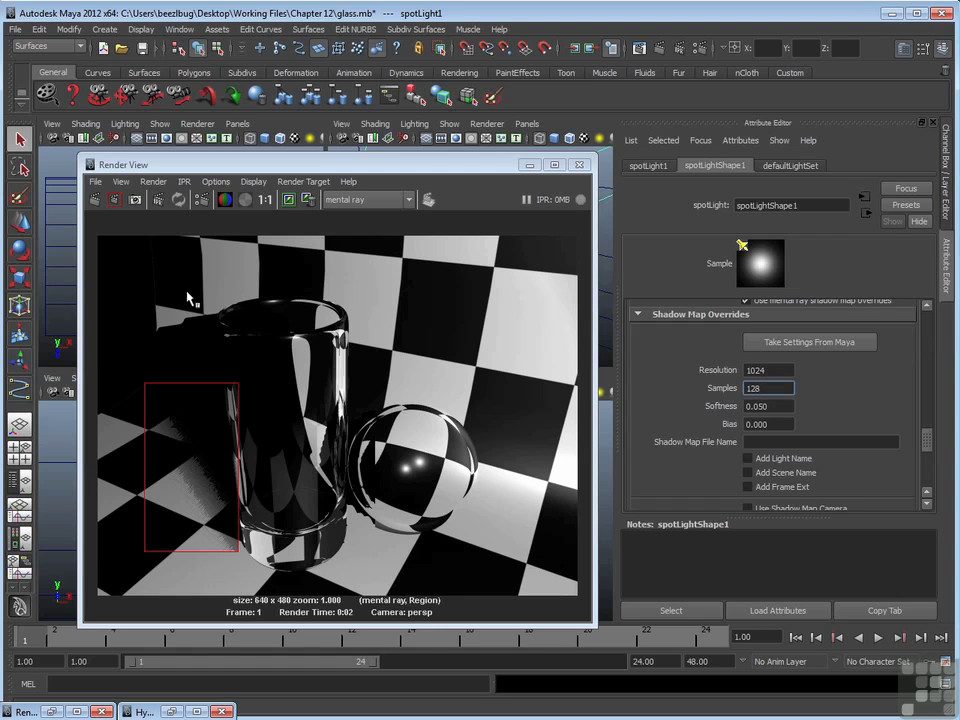
left_click(115, 199)
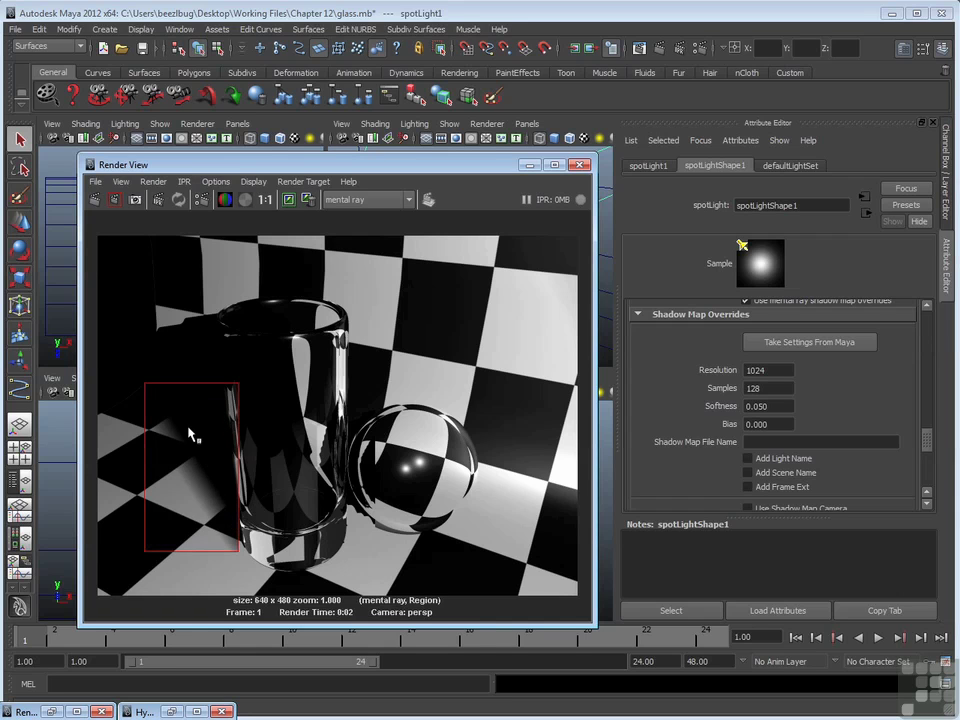
Render a larger region framing the entire glass and its soft spotlight shadow.
left_click_drag(126, 305, 310, 574)
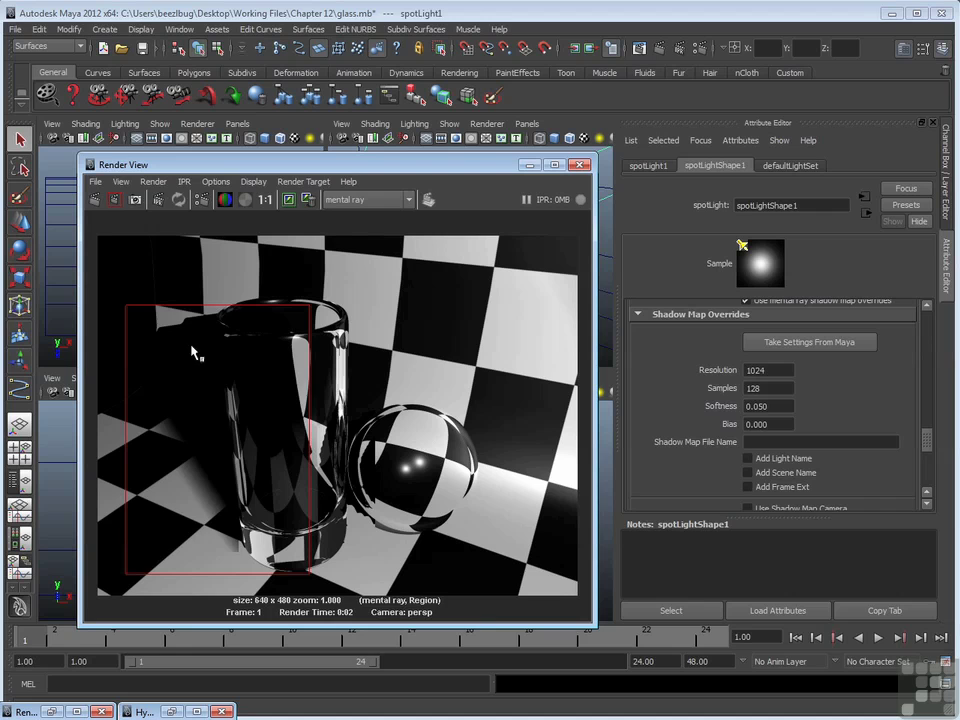
left_click(114, 199)
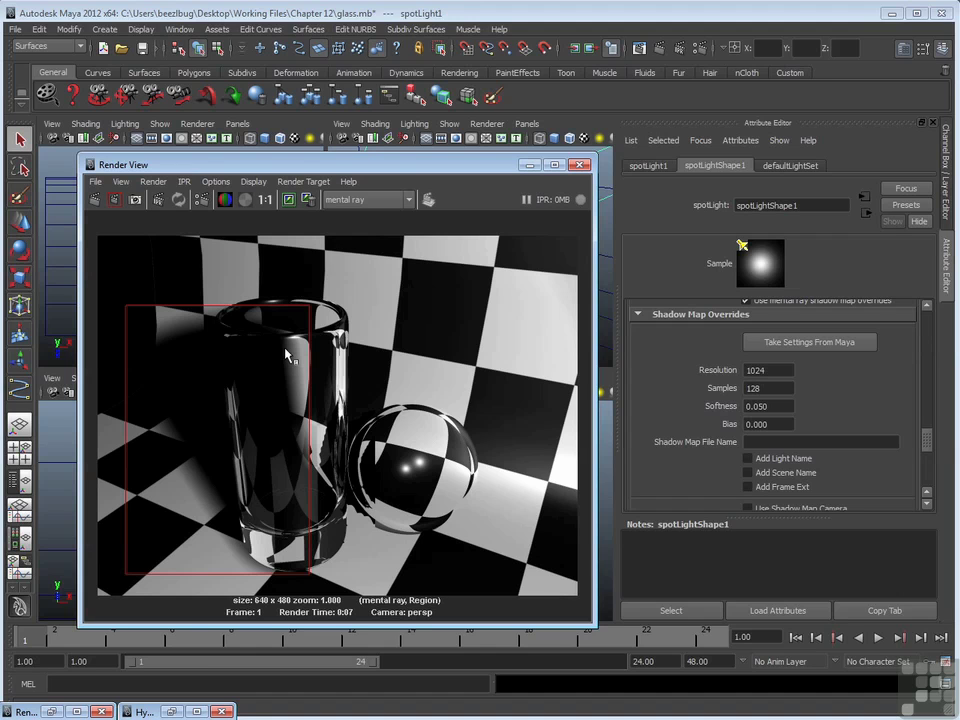
left_click(768, 388)
left_click_drag(927, 447, 927, 437)
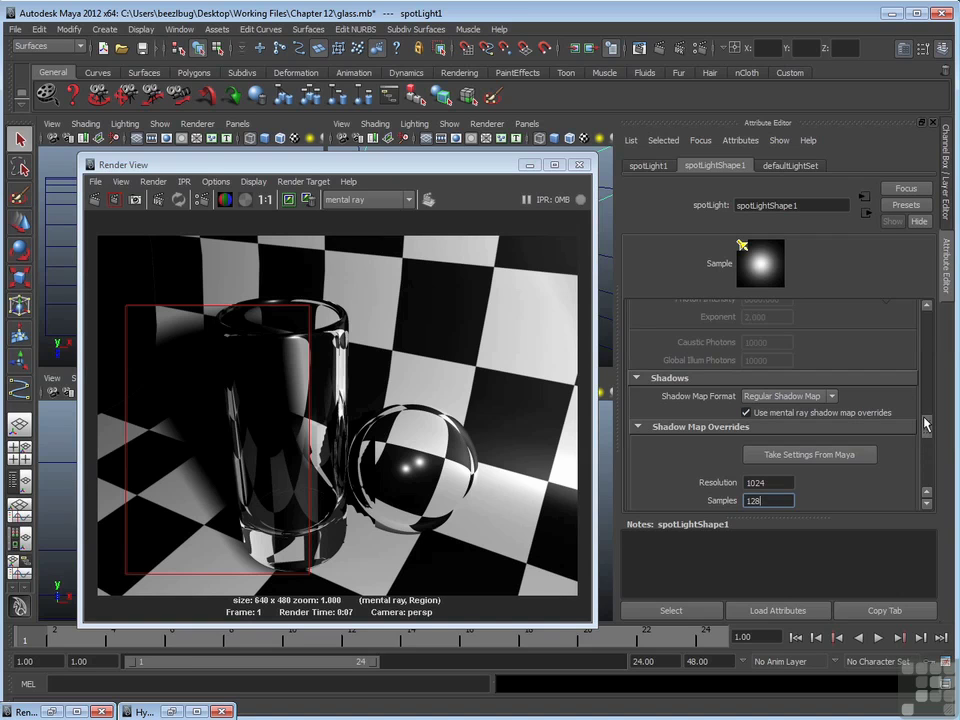
Set the spotlight's Shadow Map Format to Detail Shadow Map and re-render the glass region.
left_click(834, 397)
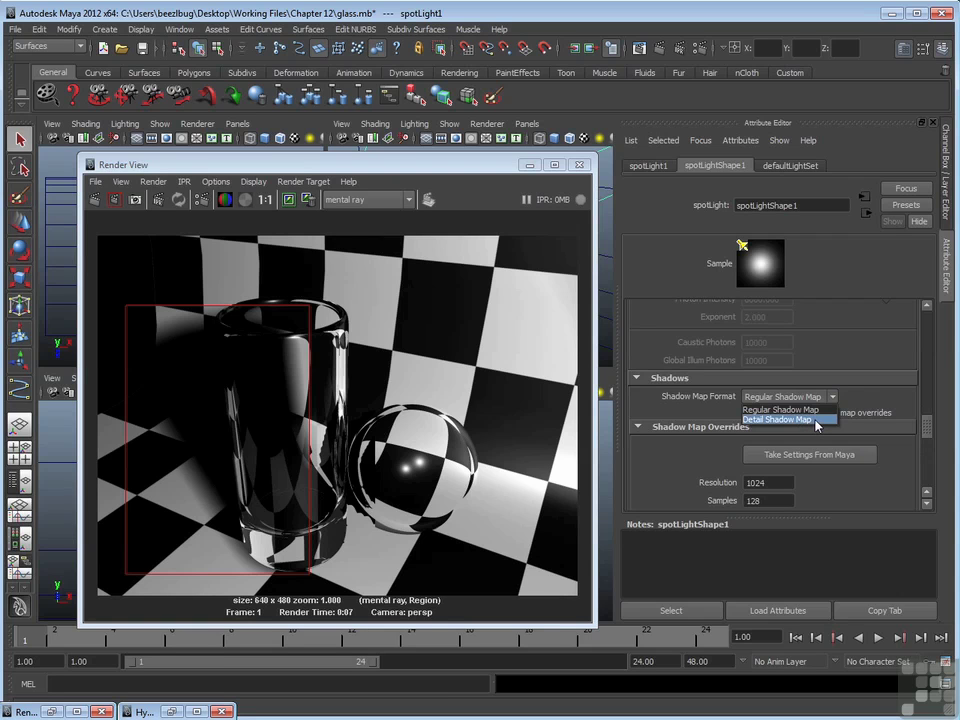
left_click(817, 420)
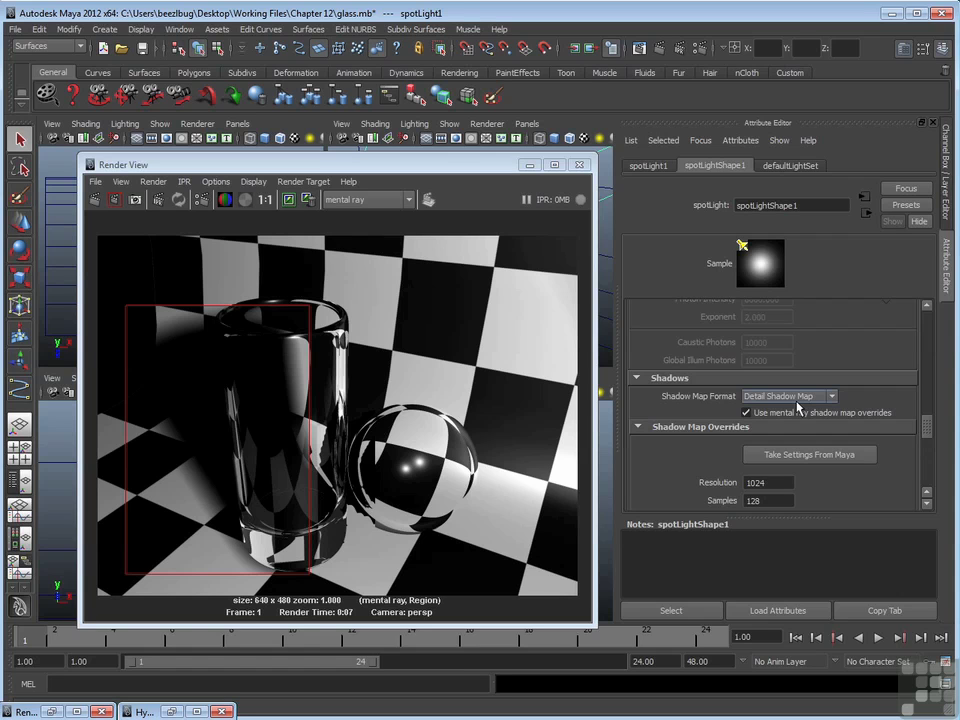
right_click_drag(300, 450, 339, 438)
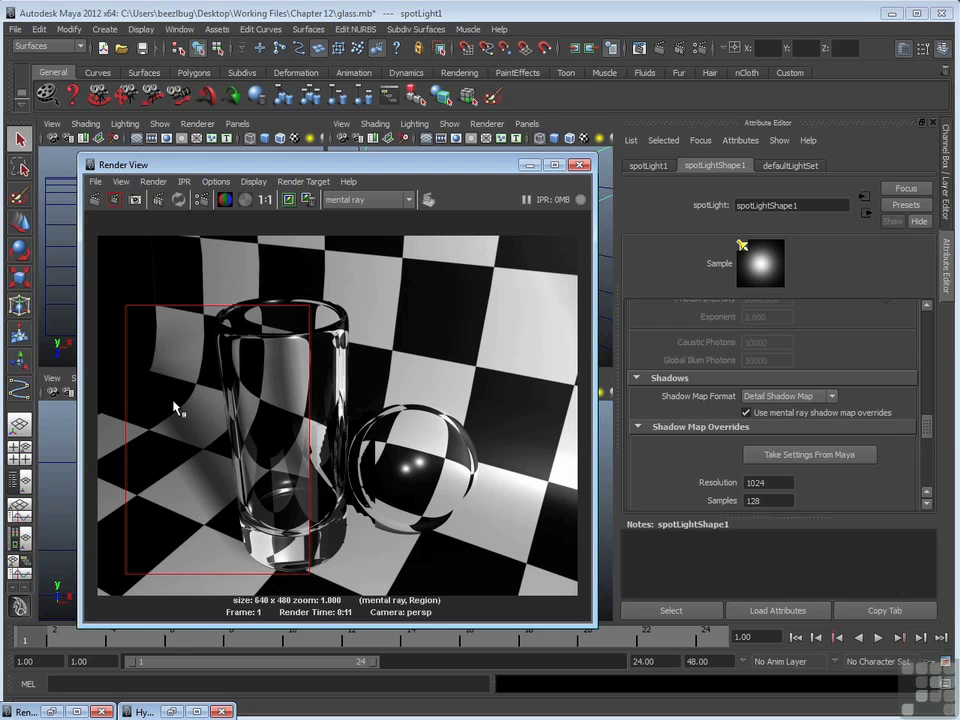
left_click(822, 397)
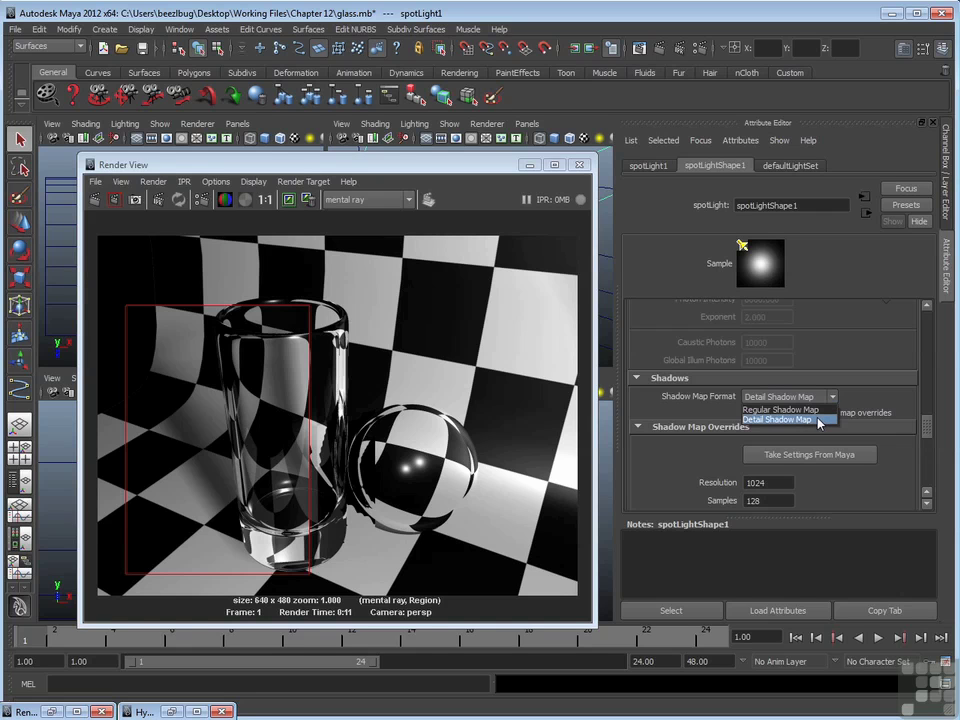
left_click(820, 420)
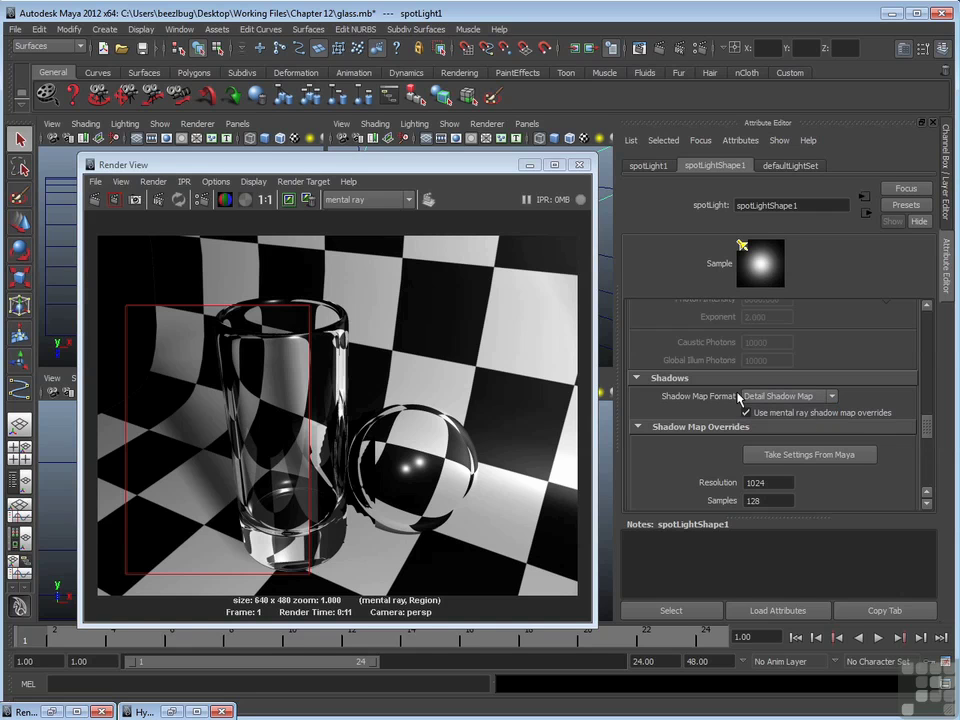